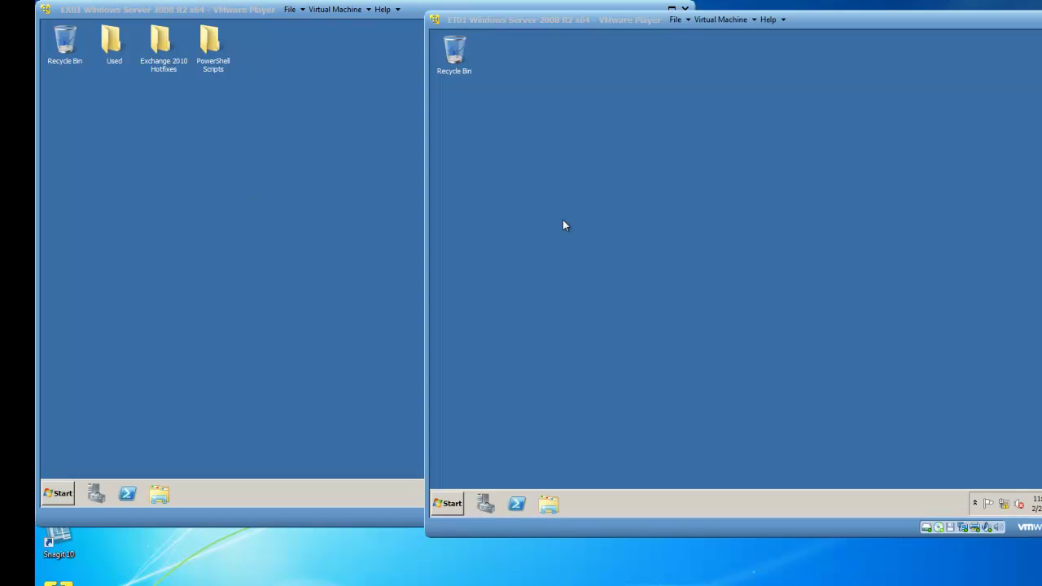
# - Move from the EX01 guest to the ET01 Windows Server 2008 R2 virtual machine window
pyautogui.click(237, 167)
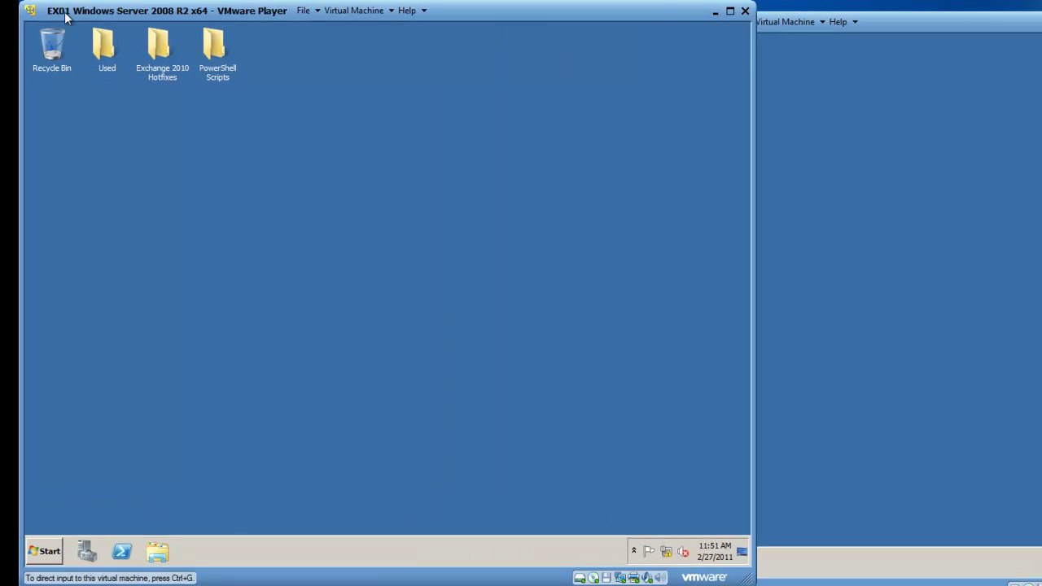
pyautogui.click(300, 367)
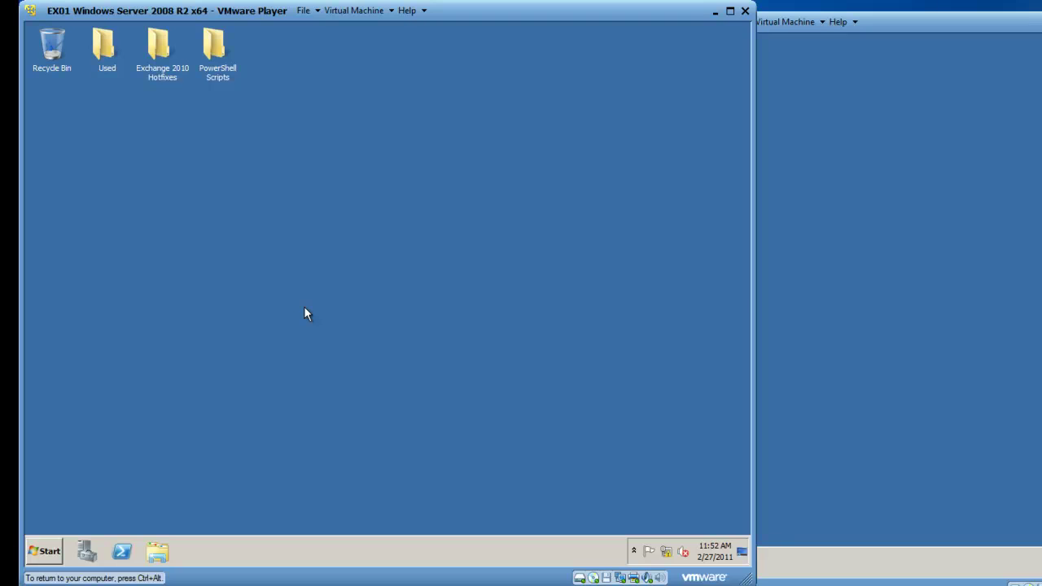
pyautogui.click(770, 257)
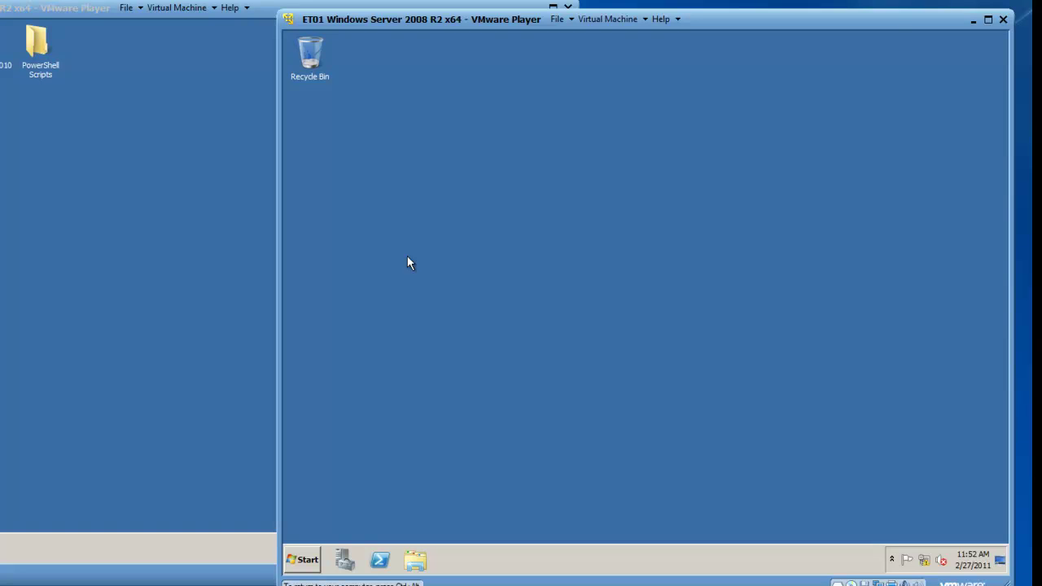
# - On ET01, use nslookup in a command prompt to resolve ex01.bkmail.local to 10.10.10.10
pyautogui.click(302, 560)
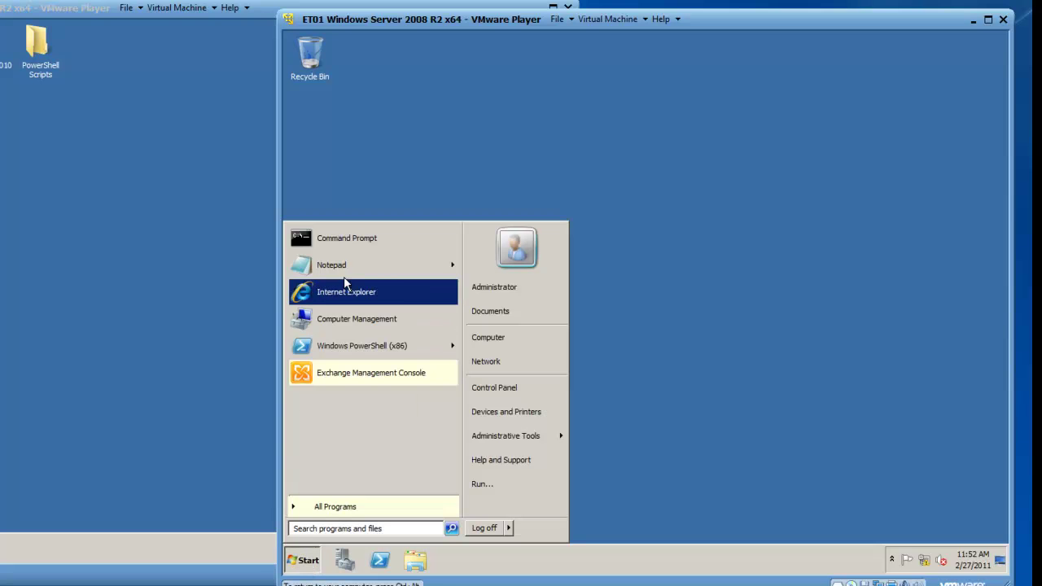
pyautogui.click(351, 242)
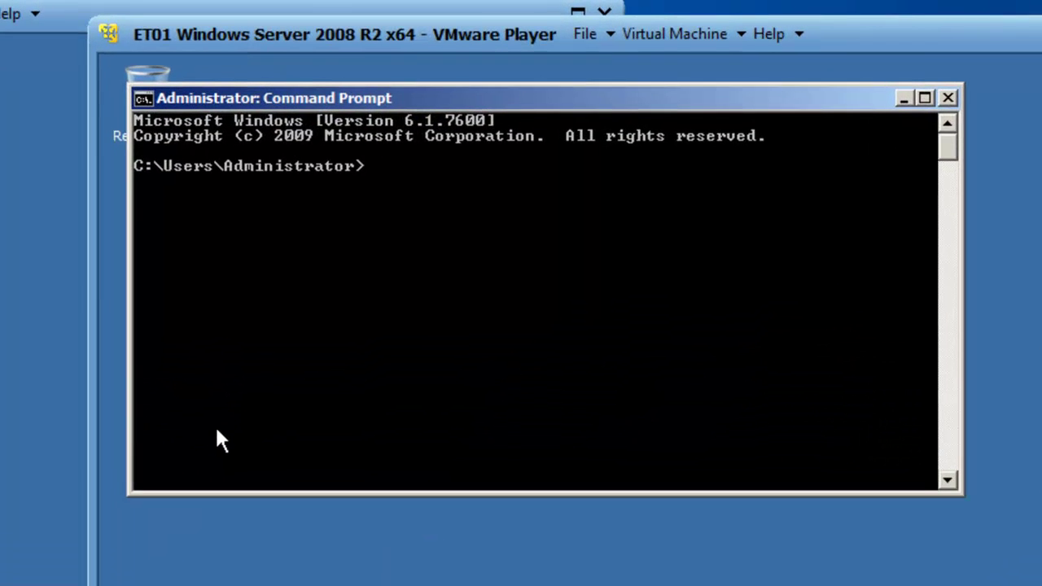
pyautogui.write('nslookup')
pyautogui.press('Return')
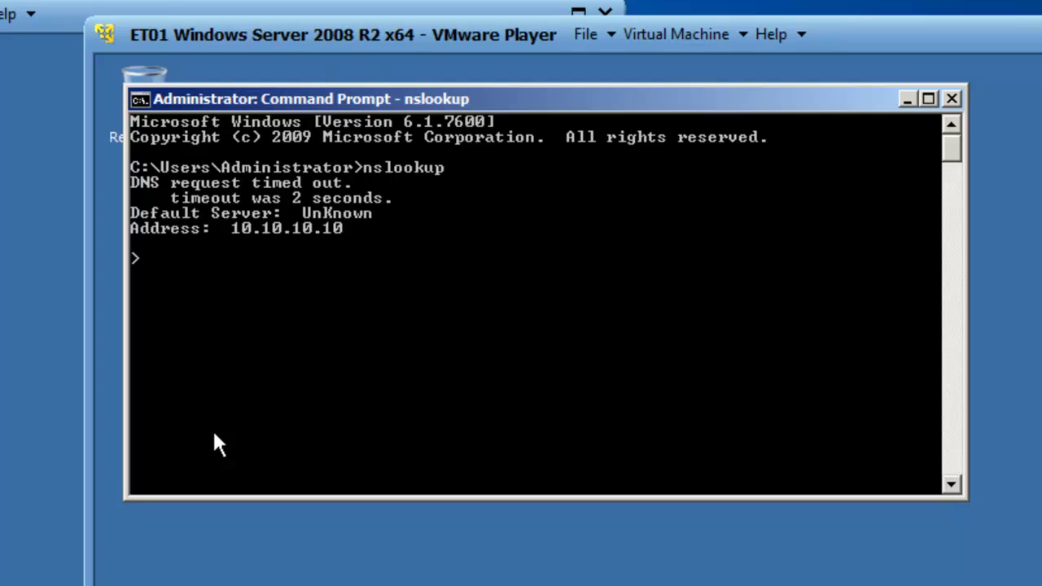
pyautogui.write('ex01')
pyautogui.write('.')
pyautogui.write('mb')
pyautogui.press('BackSpace')
pyautogui.press('BackSpace')
pyautogui.write('bkmail.local')
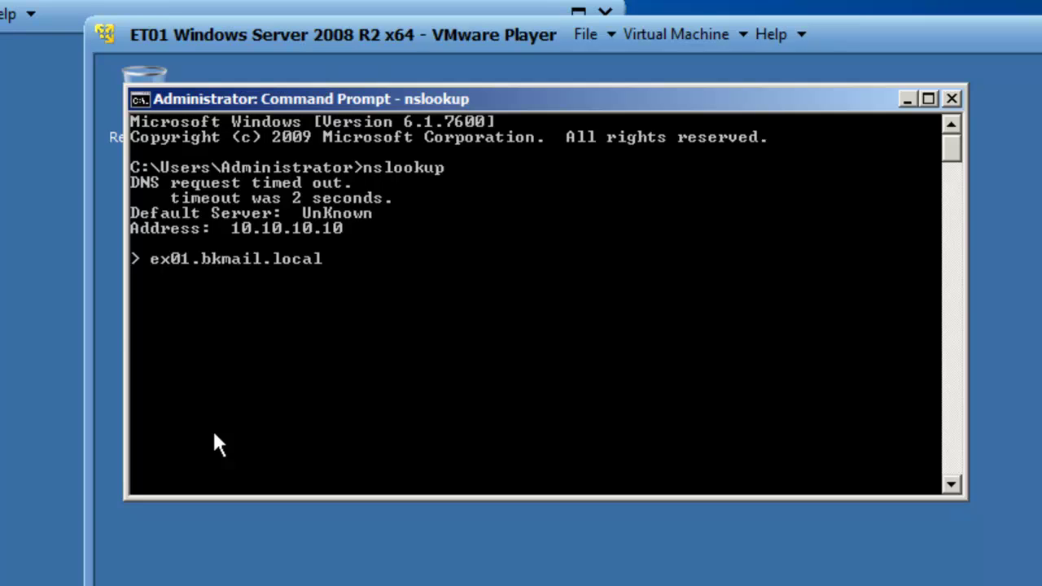
pyautogui.press('Return')
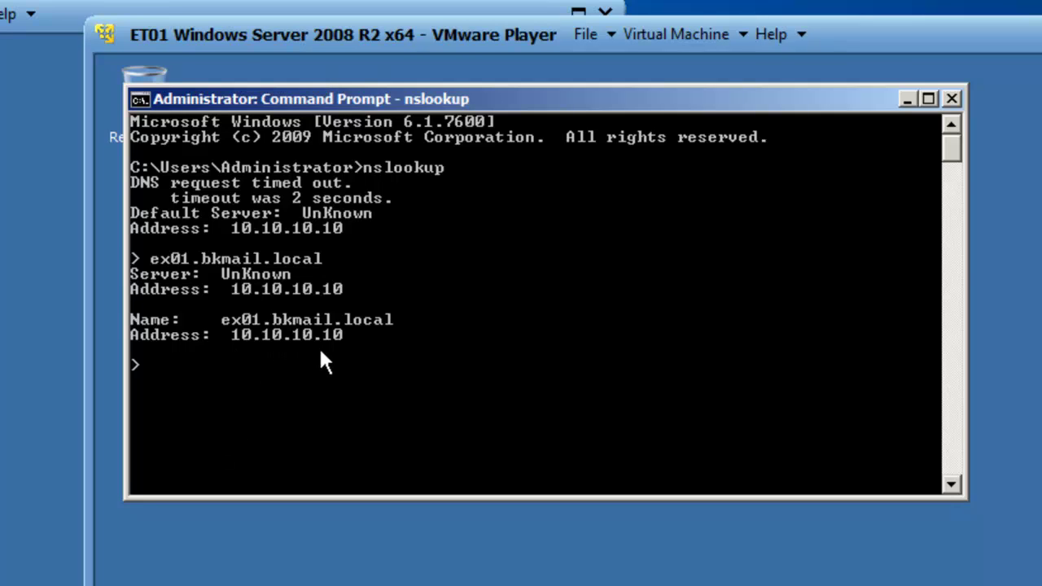
# - Exit nslookup and close the ET01 command prompt
pyautogui.write('exit')
pyautogui.press('Return')
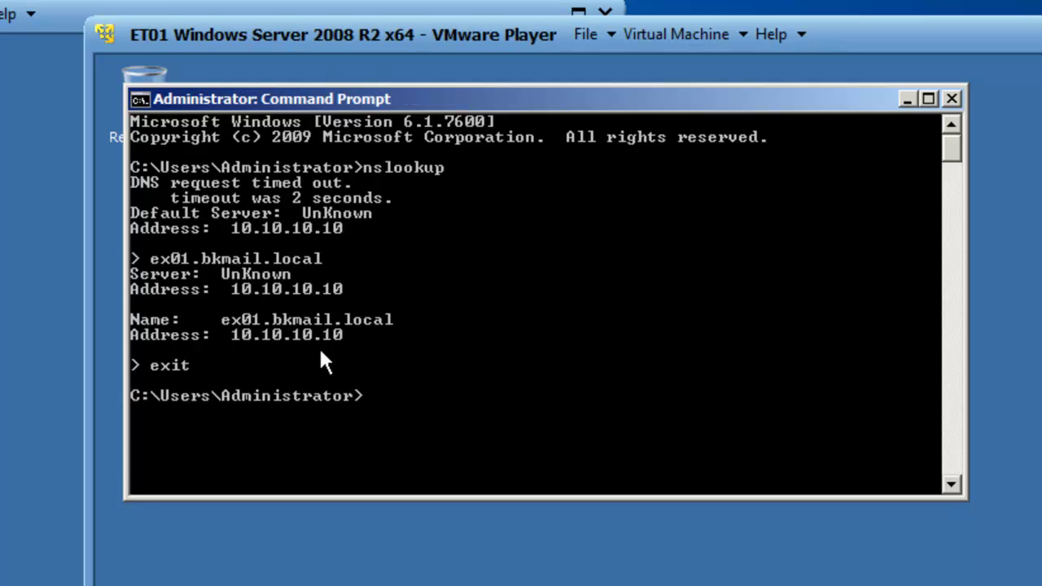
pyautogui.write('exit')
pyautogui.press('Return')
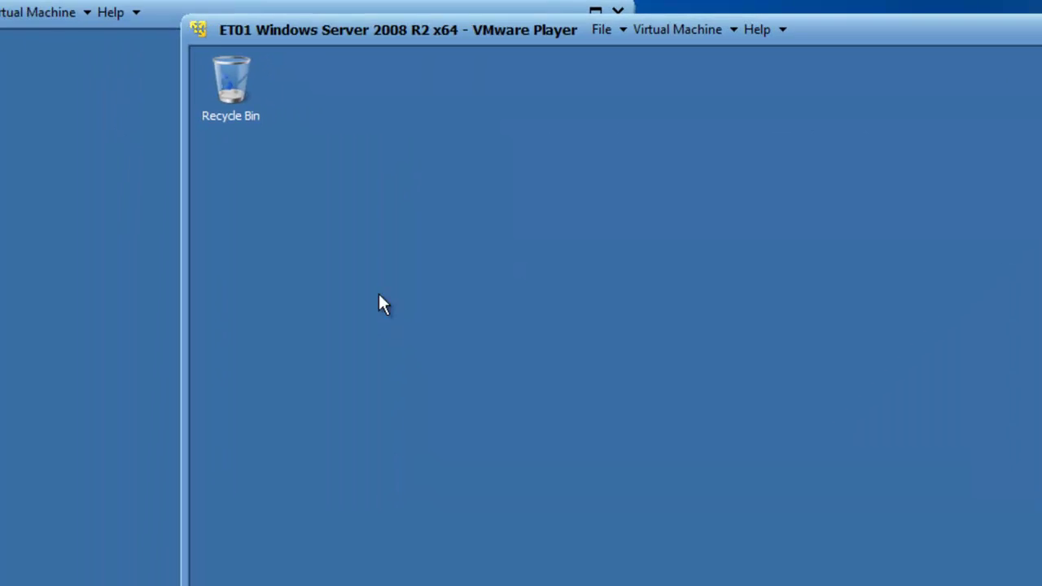
# - On EX01, use nslookup in a command prompt to resolve et01.bkmail.local to 10.10.10.15
pyautogui.click(92, 177)
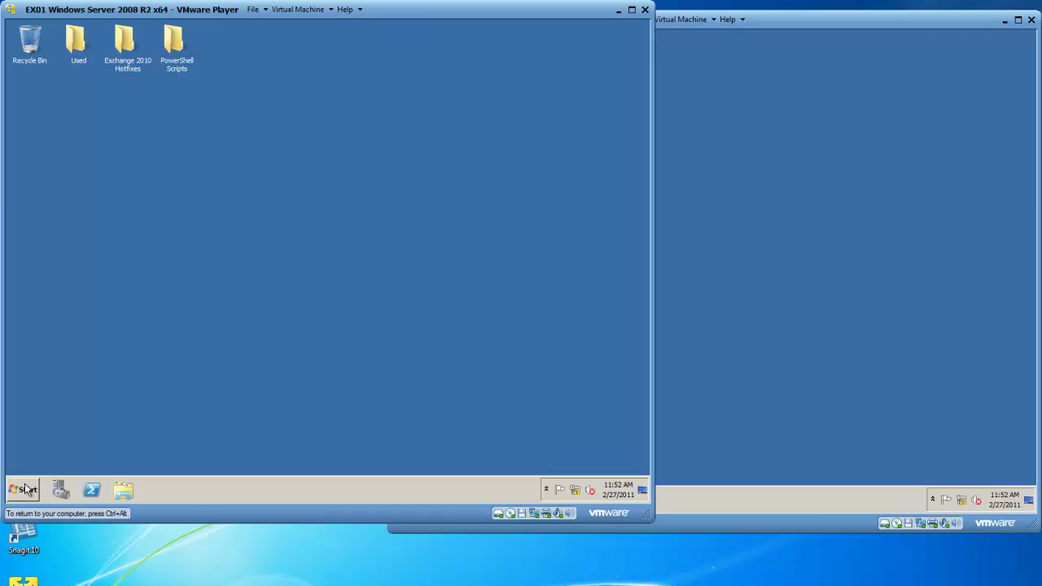
pyautogui.click(17, 493)
pyautogui.click(37, 228)
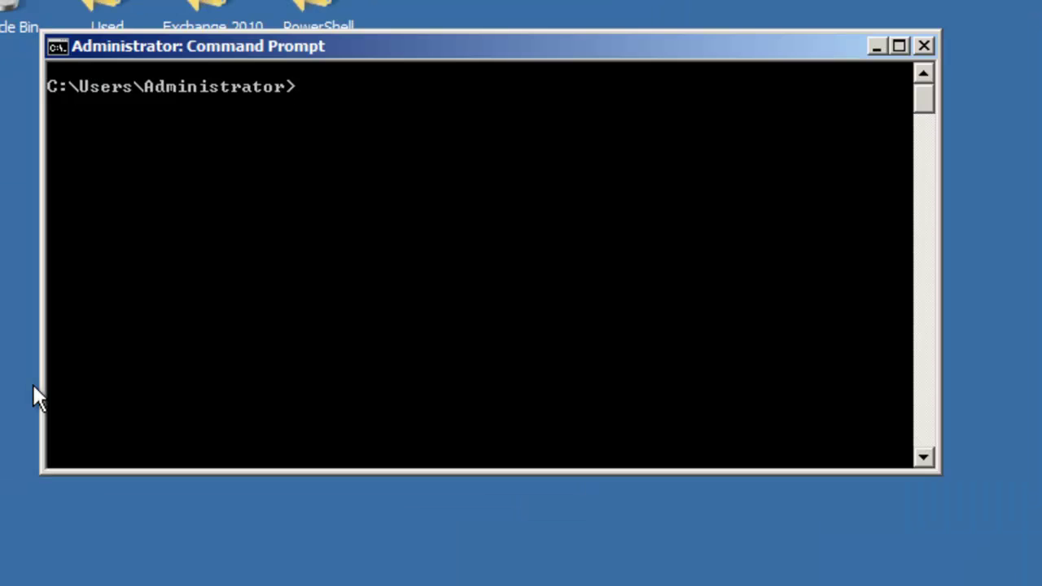
pyautogui.write('nslookup')
pyautogui.press('Return')
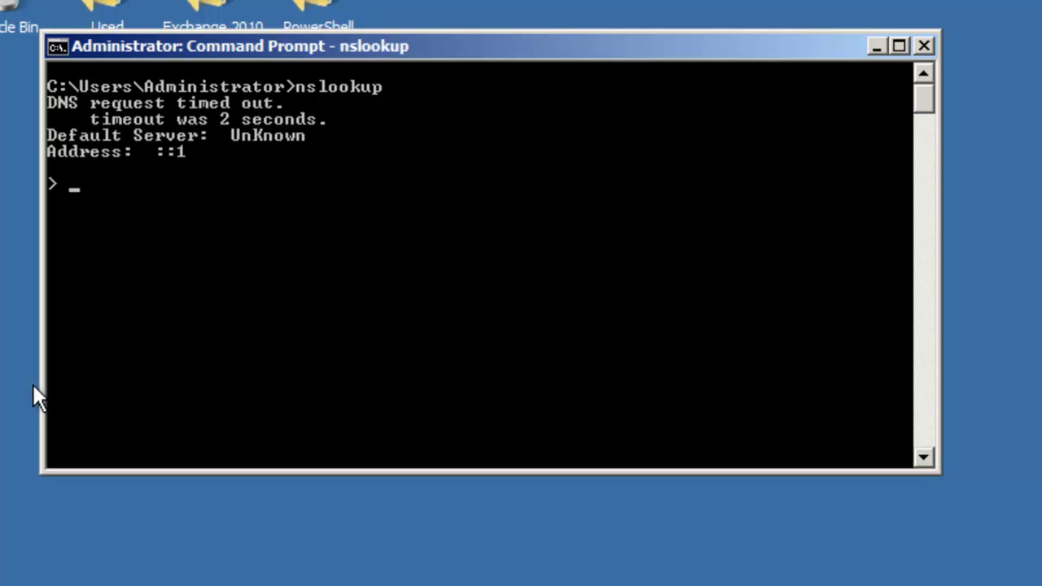
pyautogui.write('et01.bkmail.local')
pyautogui.press('Return')
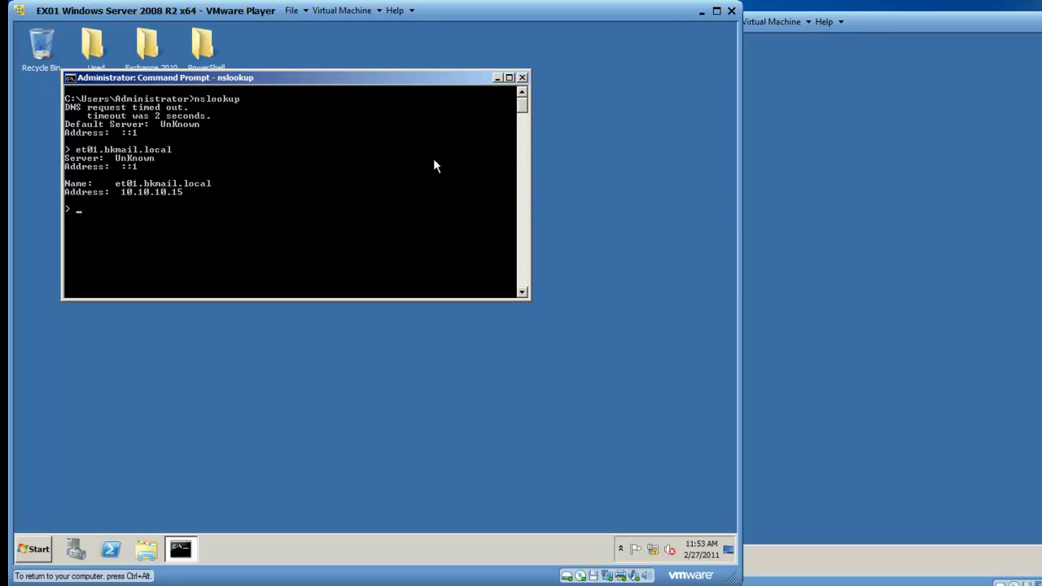
# - Close the command prompt and show the BKMail.local forward lookup zone in DNS Manager
pyautogui.click(523, 78)
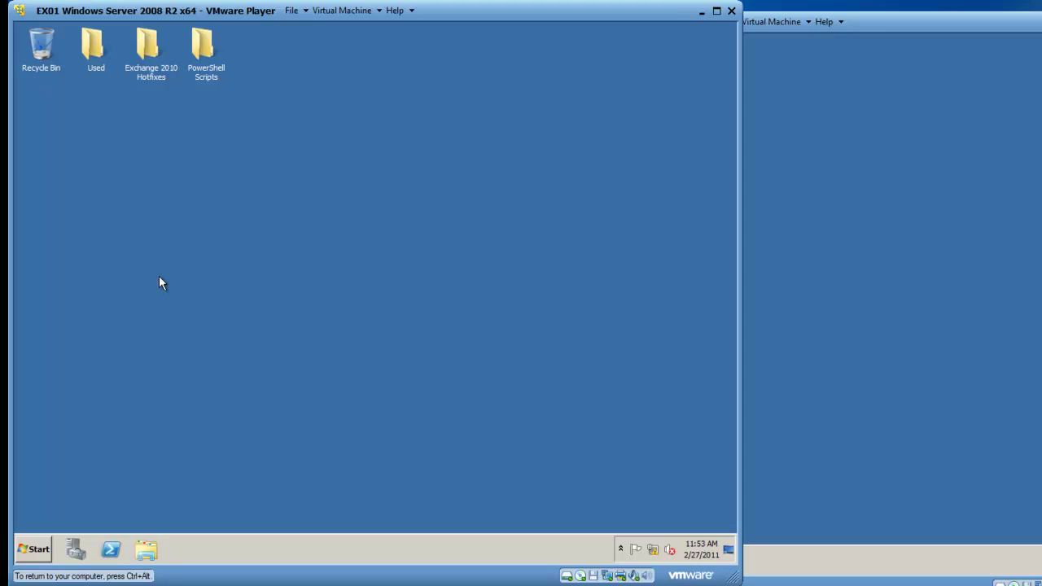
pyautogui.click(36, 550)
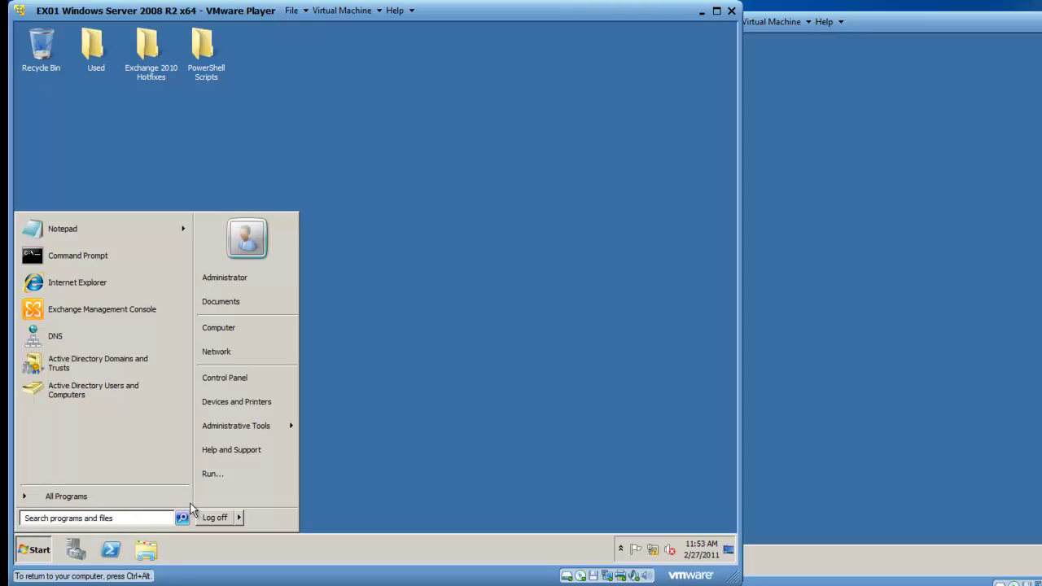
pyautogui.moveTo(238, 433)
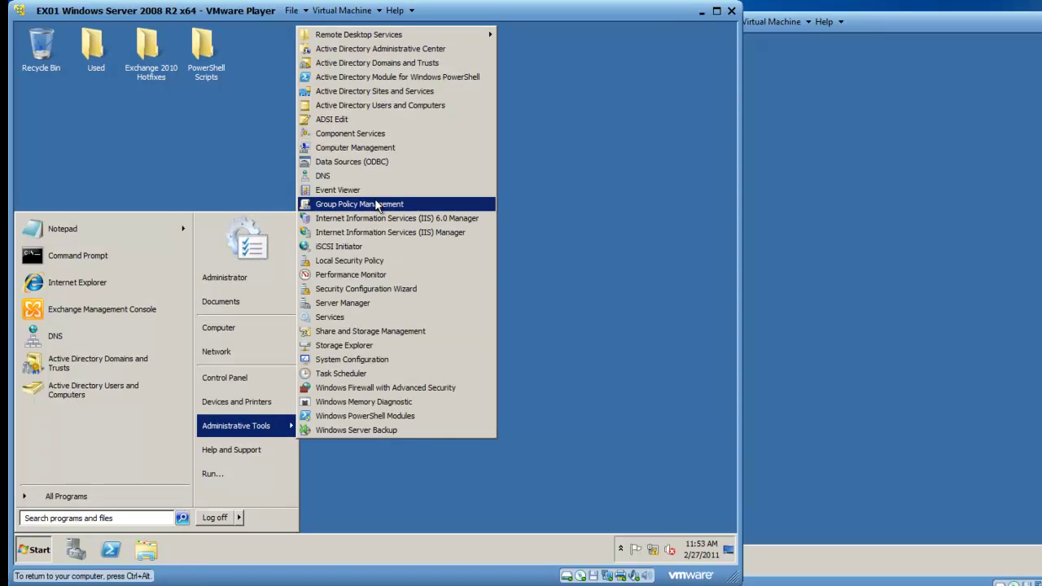
pyautogui.click(364, 179)
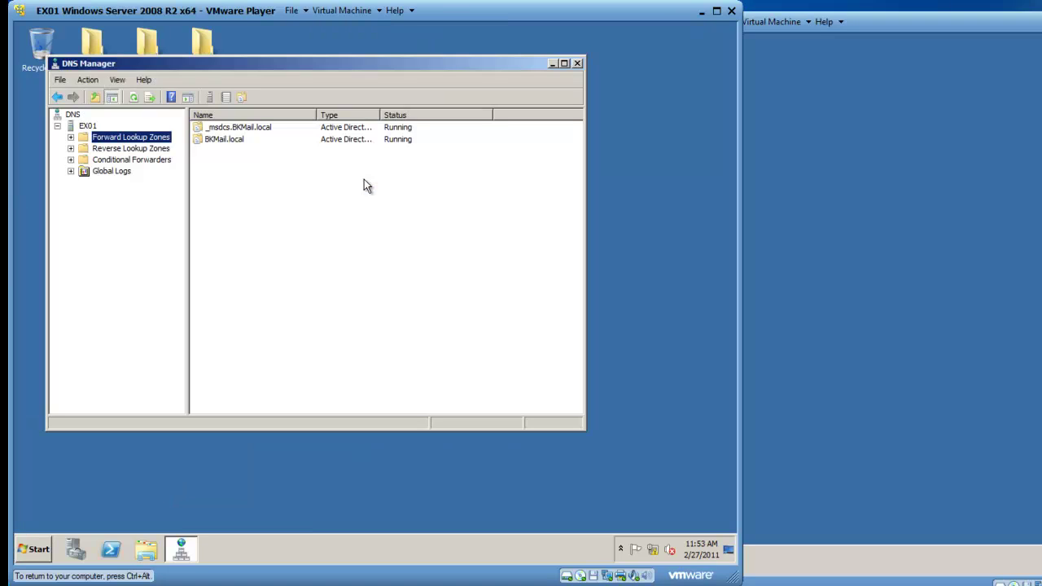
pyautogui.click(71, 137)
pyautogui.click(113, 161)
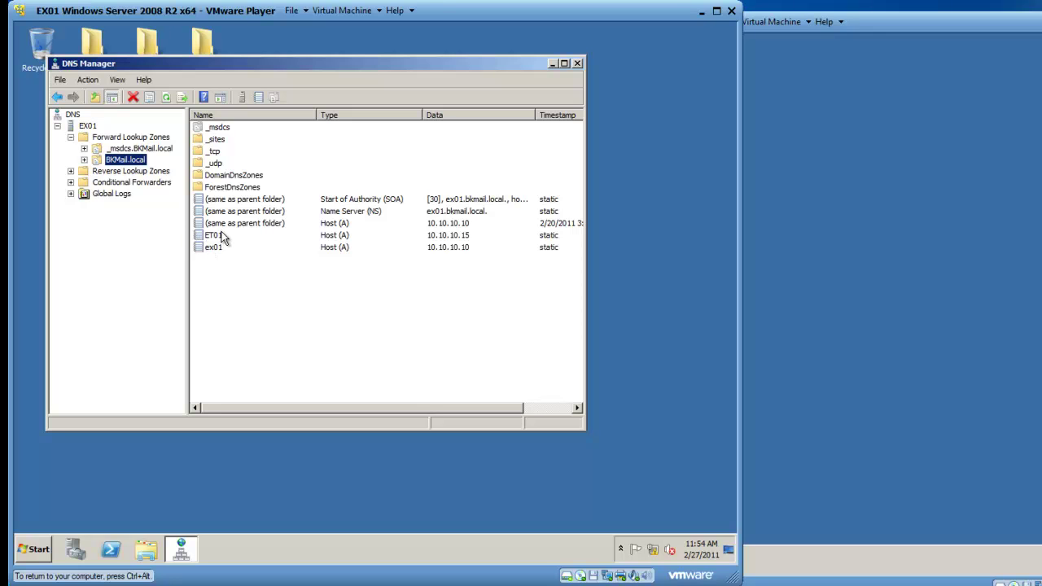
# - Begin a new host record in BKMail.local, cancel it, and close DNS Manager
pyautogui.rightClick(137, 166)
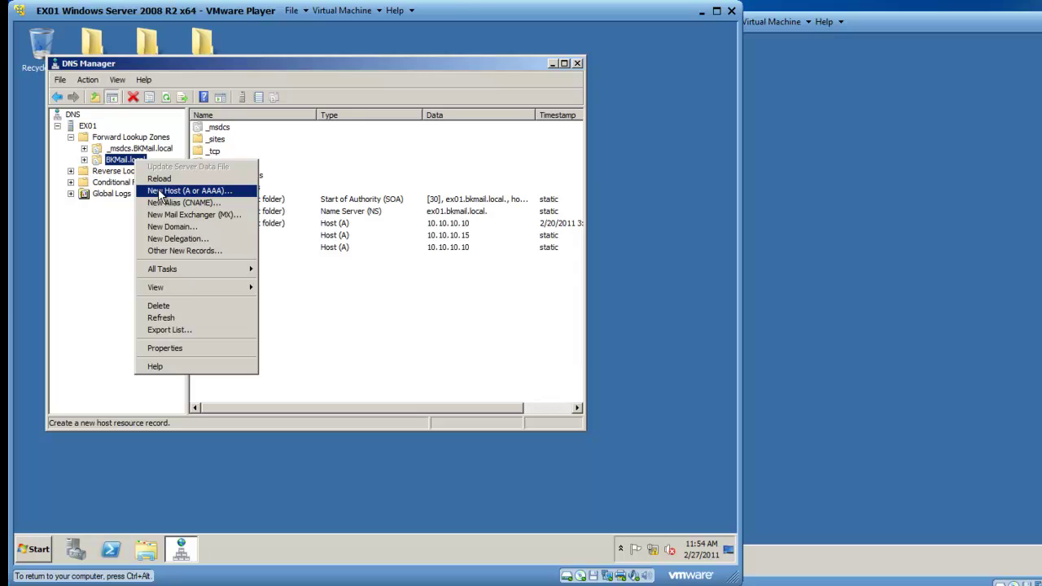
pyautogui.click(160, 192)
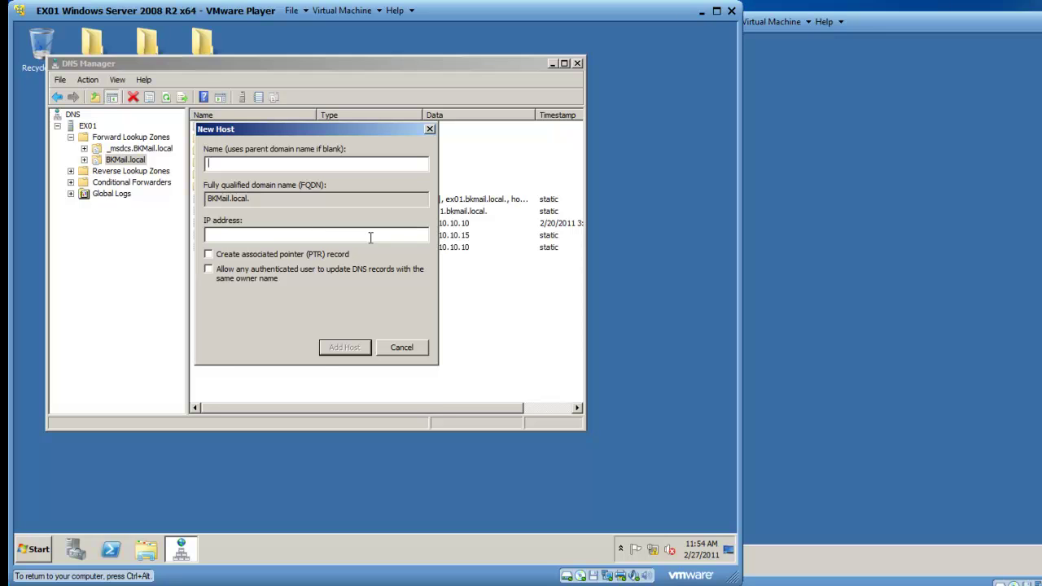
pyautogui.click(402, 348)
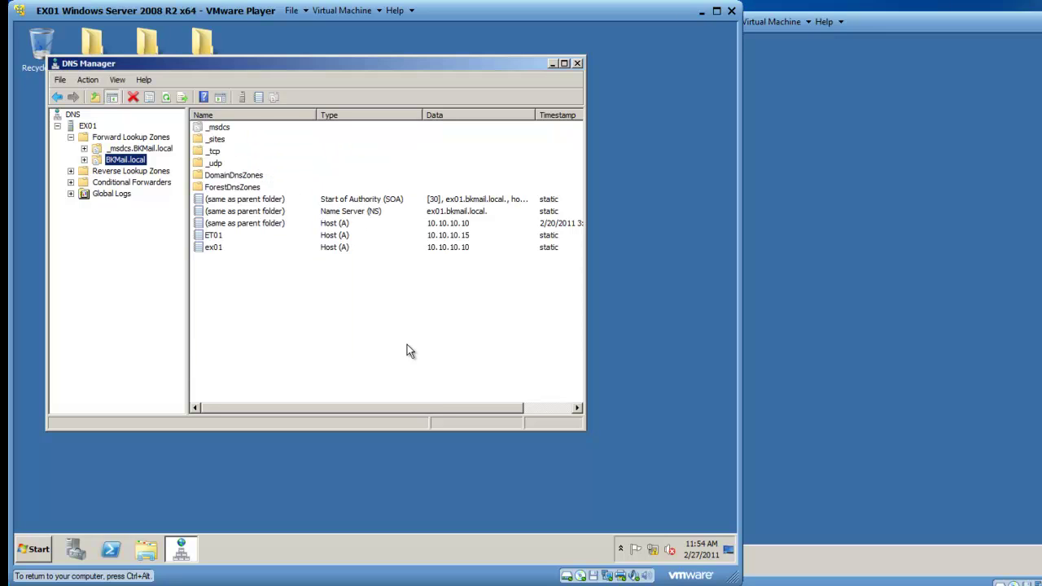
pyautogui.click(577, 63)
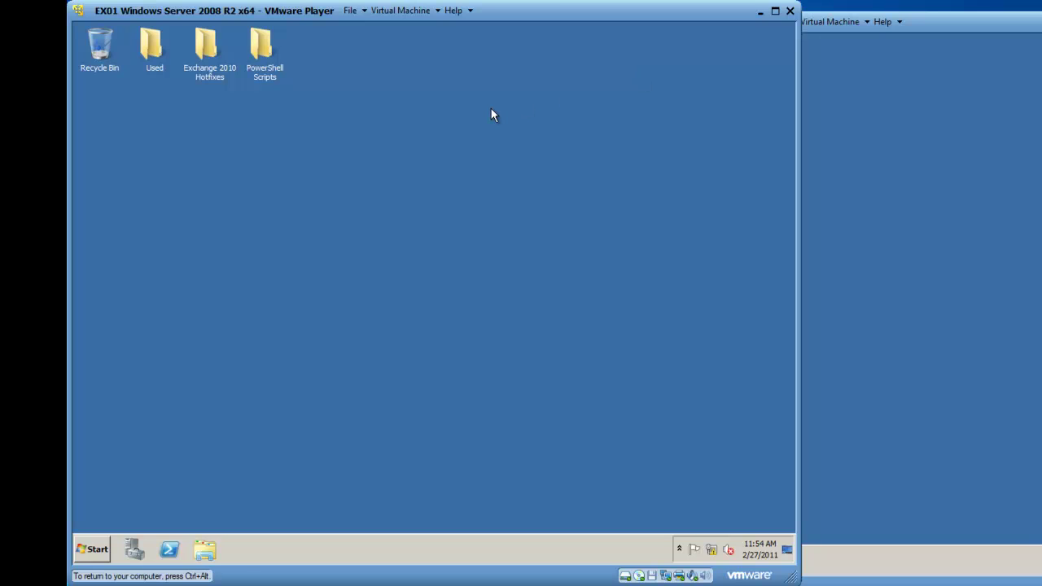
# - Launch the Microsoft Exchange Server 2010 Management Shell, then widen and reposition its window
pyautogui.click(92, 551)
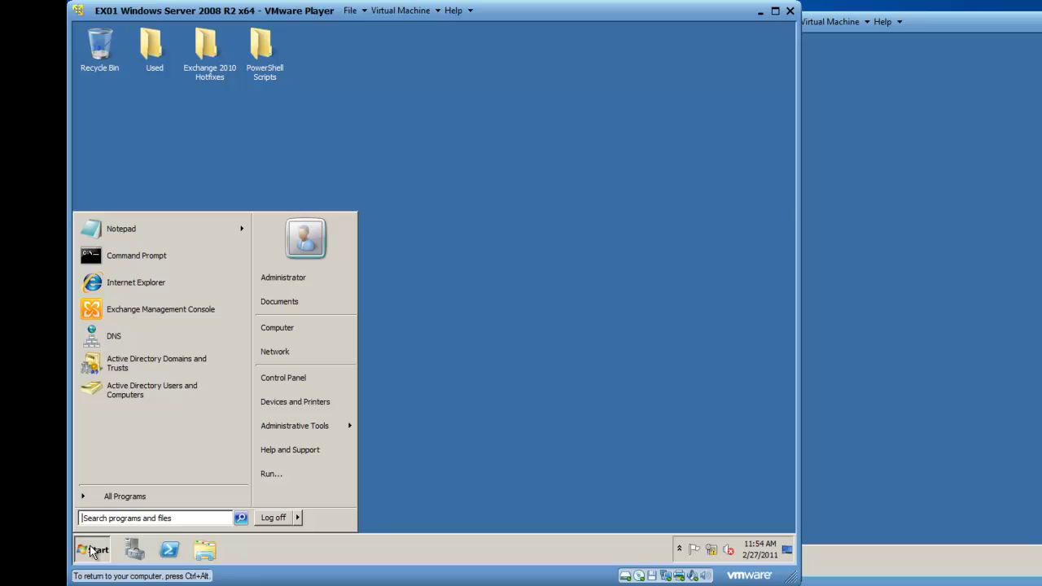
pyautogui.click(125, 495)
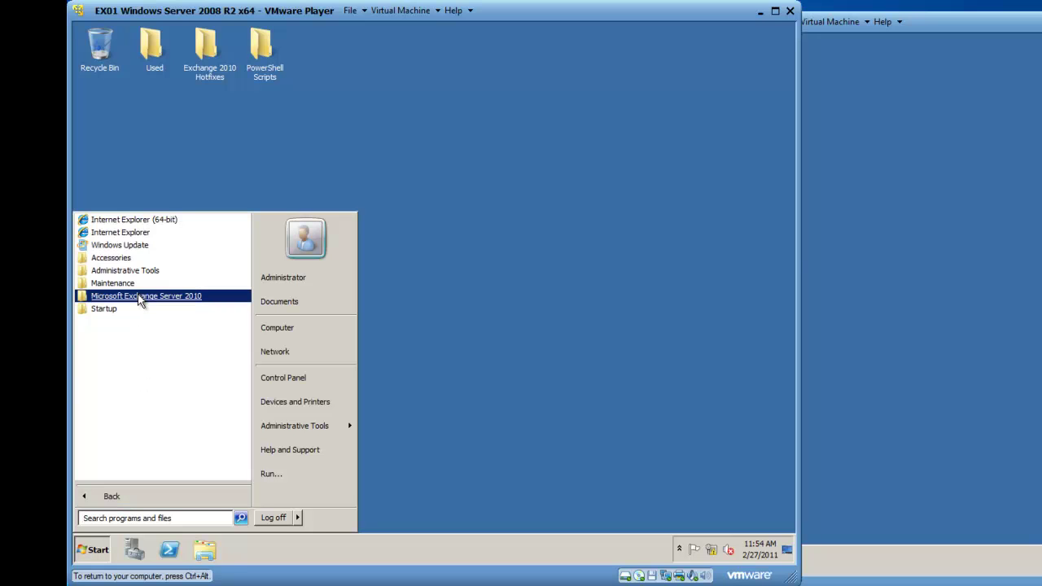
pyautogui.click(139, 296)
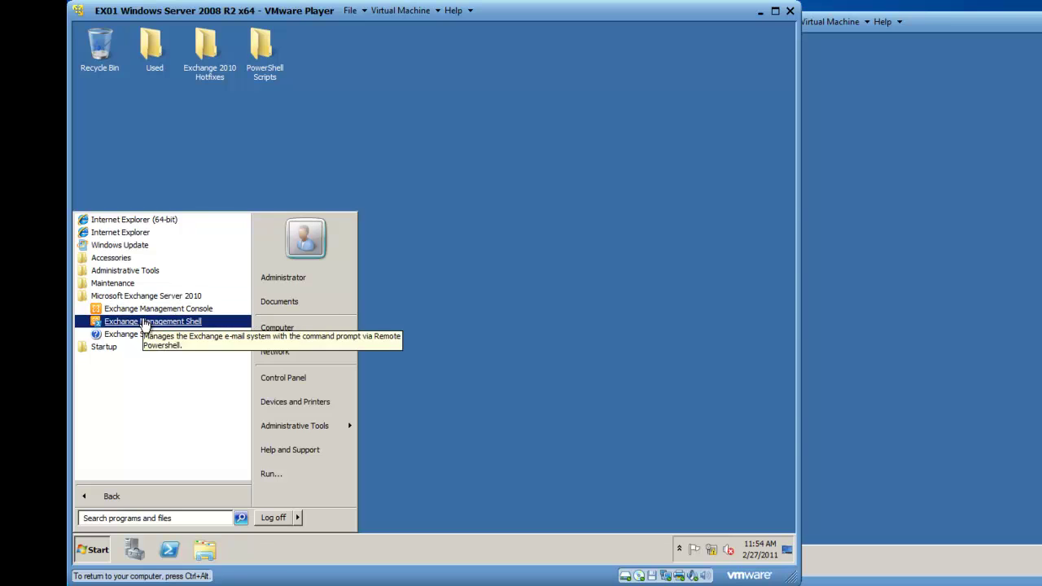
pyautogui.click(143, 322)
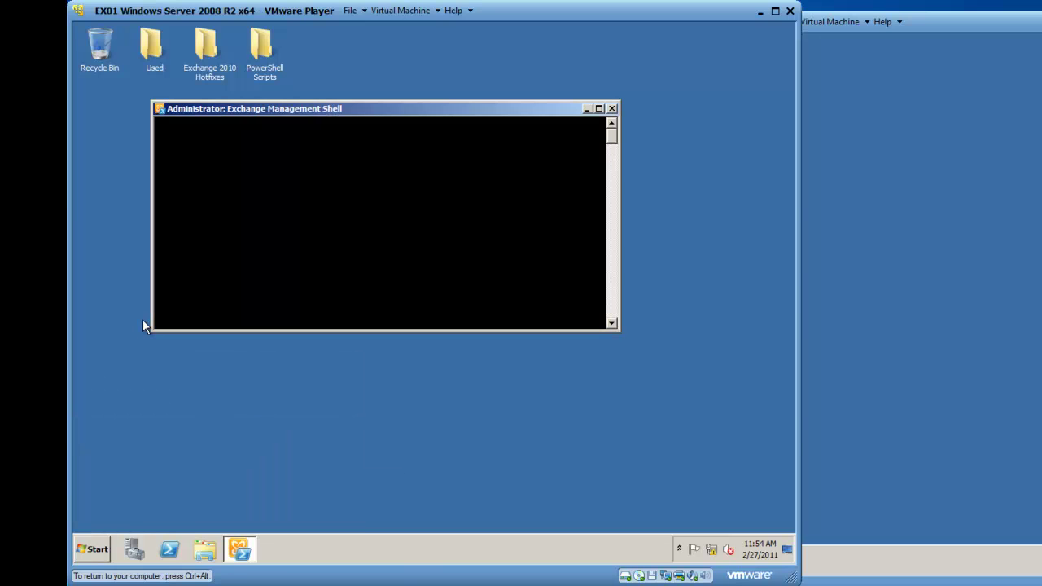
pyautogui.moveTo(620, 244); pyautogui.dragTo(790, 244)
pyautogui.moveTo(480, 109); pyautogui.dragTo(413, 112)
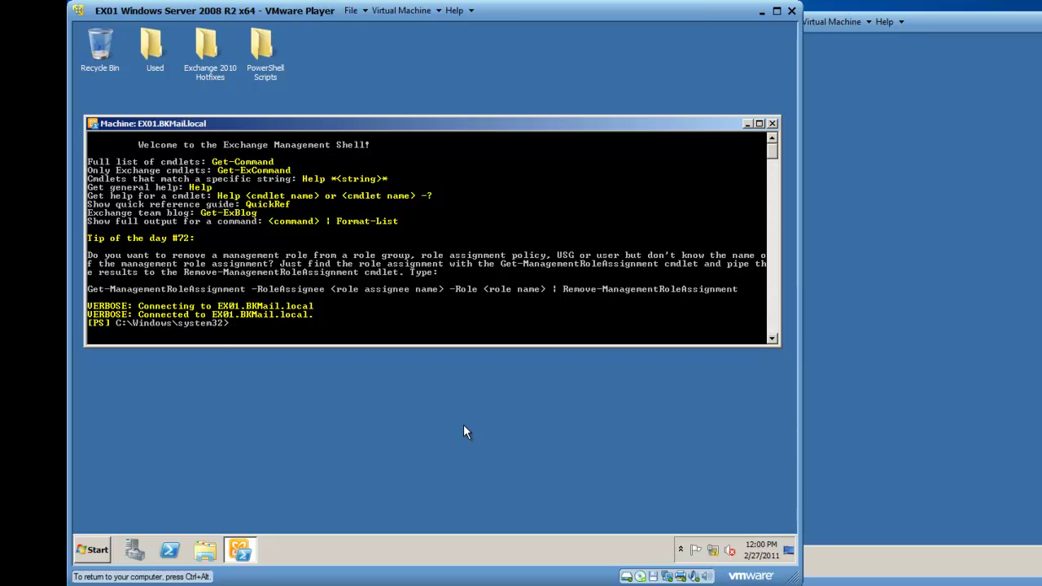
# - Run Set-TransportConfig -InternalSMTPServers 10.10.10.10 in the EX01 shell
pyautogui.write('Set')
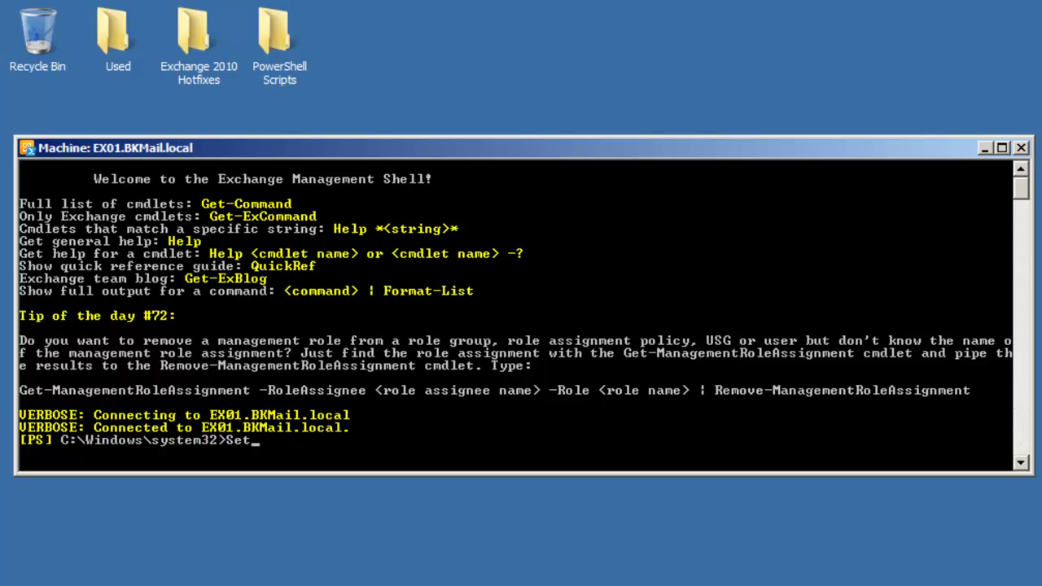
pyautogui.write('-Transp')
pyautogui.write('ortConf')
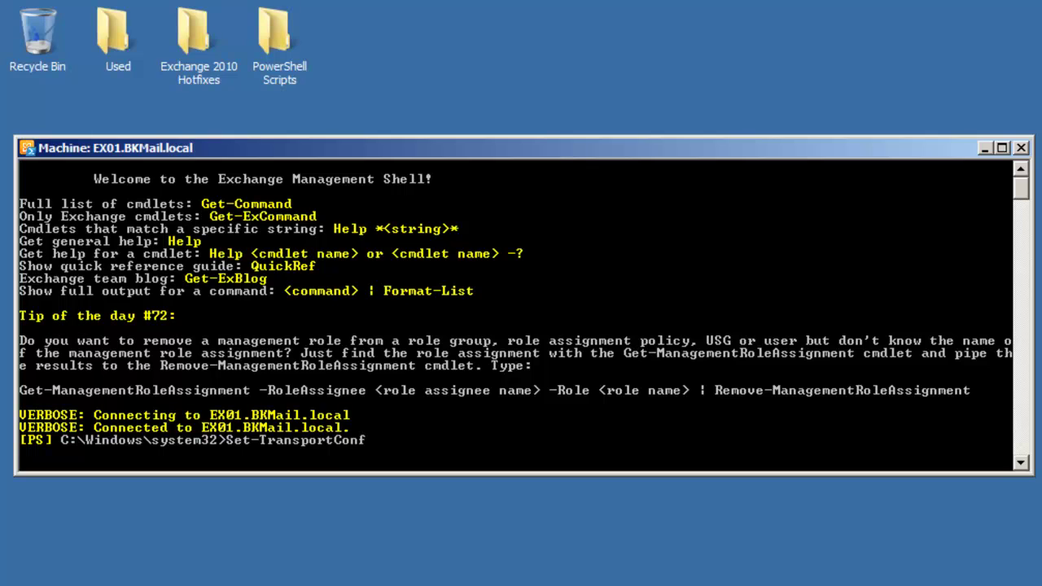
pyautogui.write('ig -InternalSMTPServ')
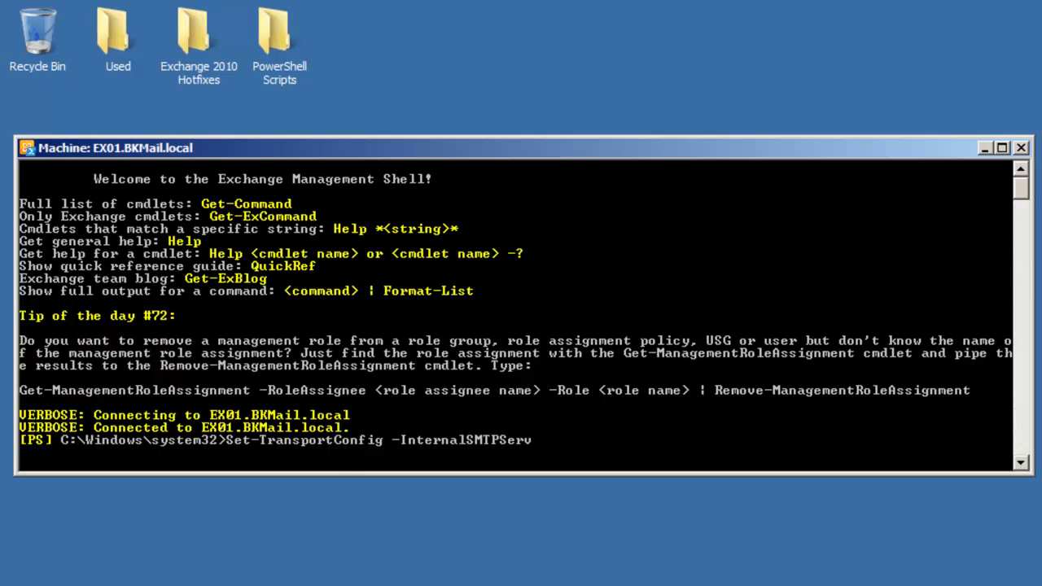
pyautogui.write('ers 10.10.10.10.')
pyautogui.press('BackSpace')
pyautogui.press('BackSpace')
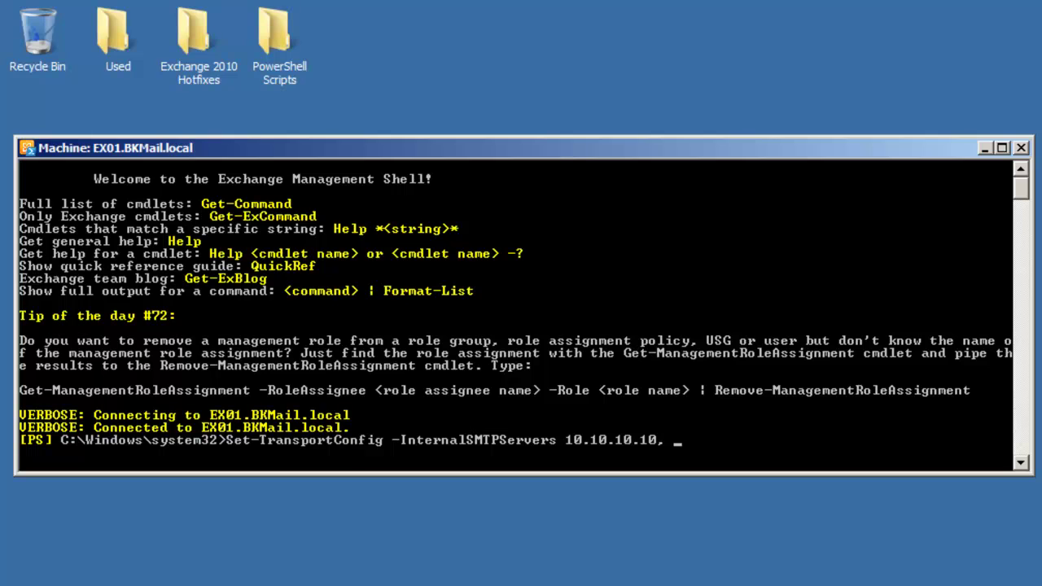
pyautogui.write('10.10.10.11')
pyautogui.press('BackSpace')
pyautogui.press('BackSpace')
pyautogui.press('BackSpace')
pyautogui.press('BackSpace')
pyautogui.press('BackSpace')
pyautogui.press('BackSpace')
pyautogui.press('BackSpace')
pyautogui.press('BackSpace')
pyautogui.press('BackSpace')
pyautogui.press('BackSpace')
pyautogui.press('BackSpace')
pyautogui.press('BackSpace')
pyautogui.press('BackSpace')
pyautogui.press('Return')
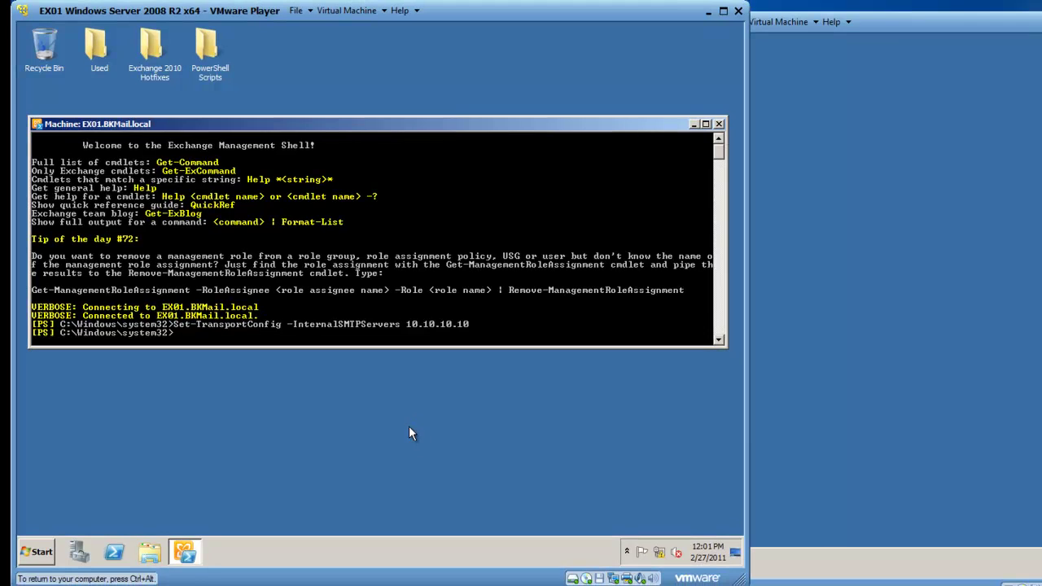
# - Minimize the EX01 shell and restore the Exchange shell on ET01
pyautogui.click(694, 124)
pyautogui.click(789, 161)
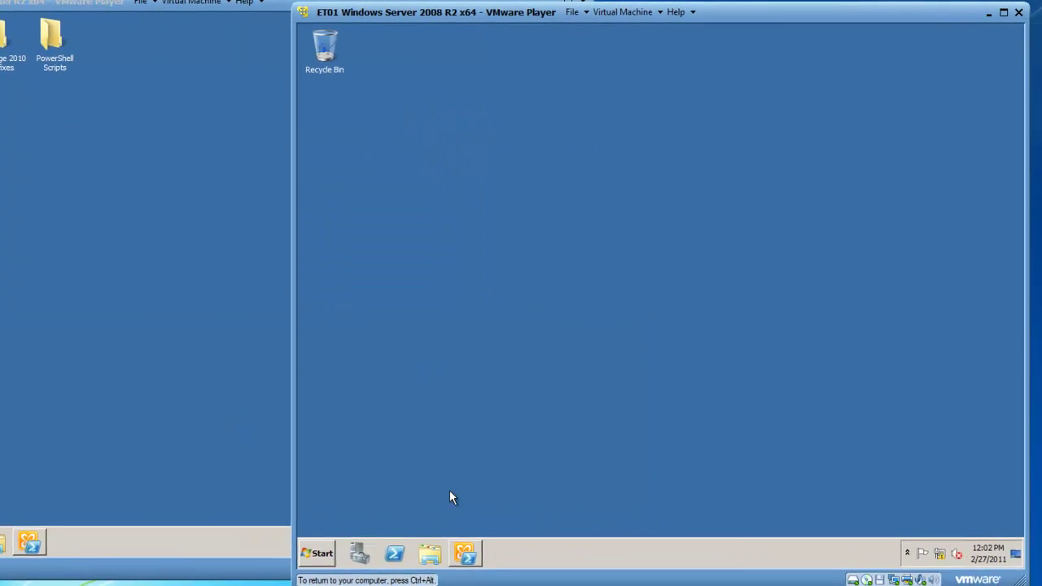
pyautogui.click(621, 563)
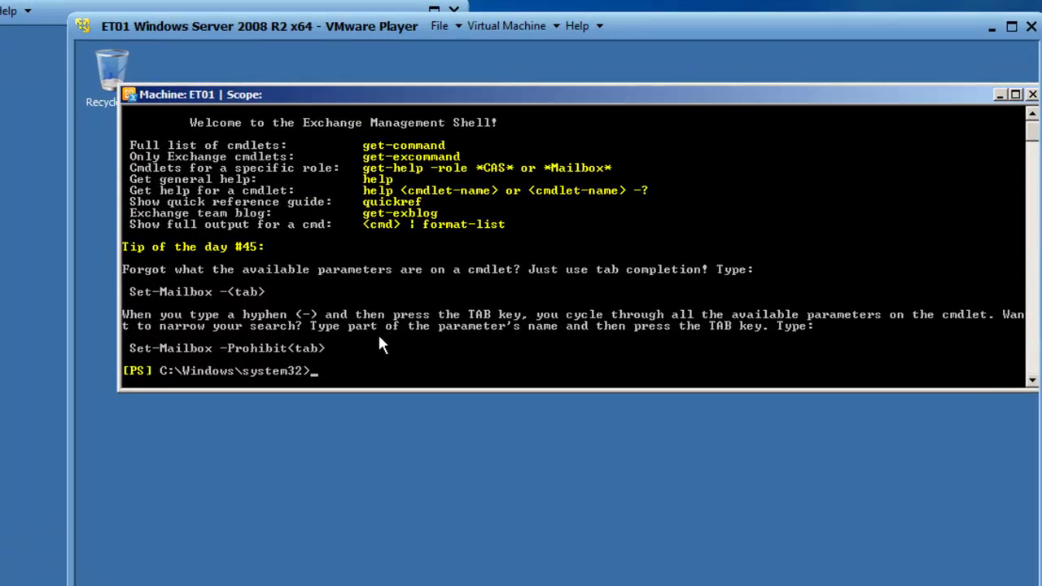
# - Run New-EdgeSubscription -Filename "C:\EdgeSubscription.xml" on ET01
pyautogui.write('New-EdgeSubscription -Filename "C:\\')
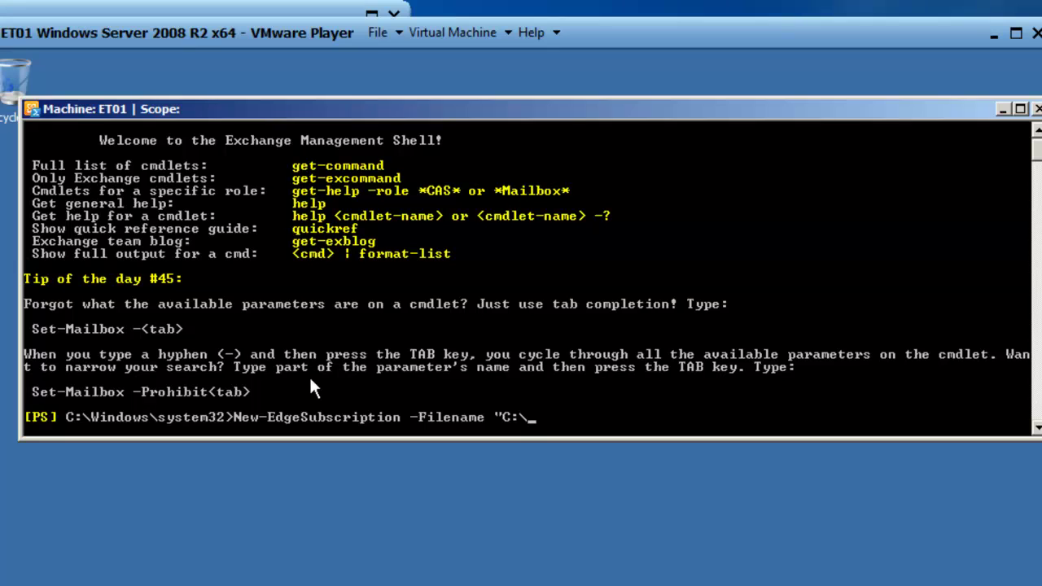
pyautogui.write('EdgeSubscription')
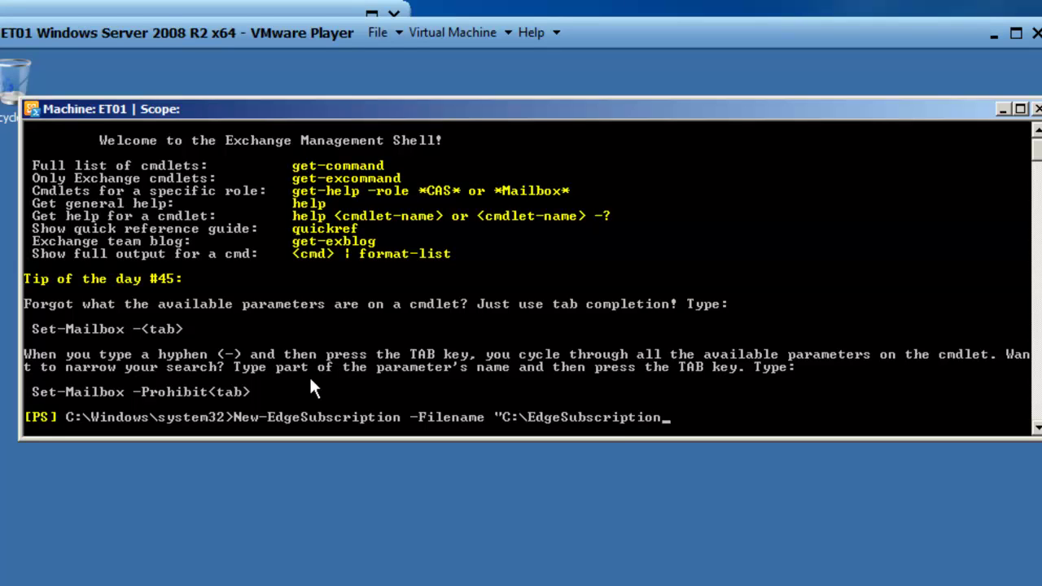
pyautogui.write('.xml"')
pyautogui.press('Return')
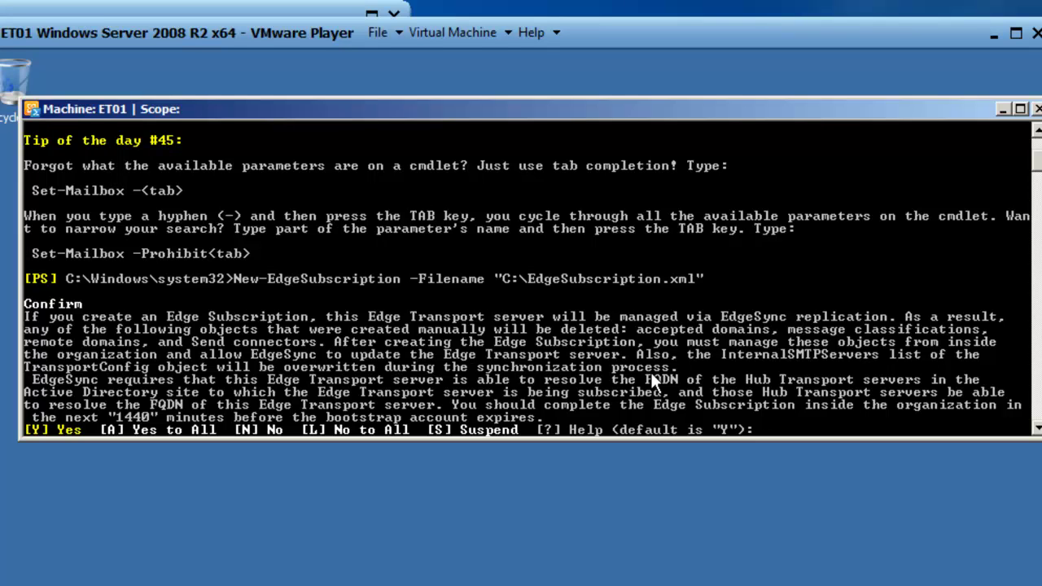
# - Answer yes at the Confirm prompt to create the edge subscription
pyautogui.write('yes')
pyautogui.press('Return')
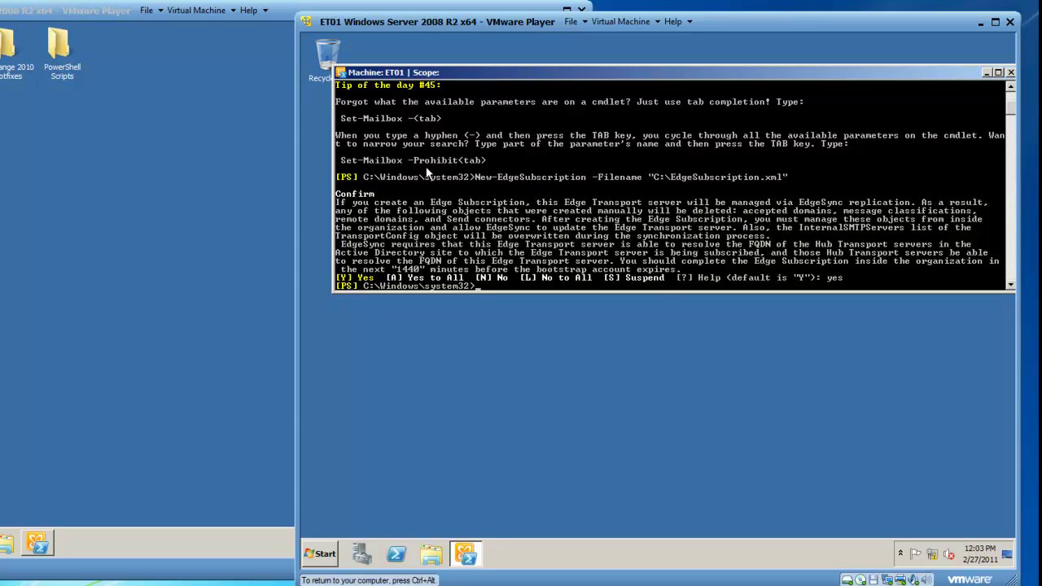
# - Copy the EdgeSubscription file from ET01's Local Disk (C:)
pyautogui.click(986, 72)
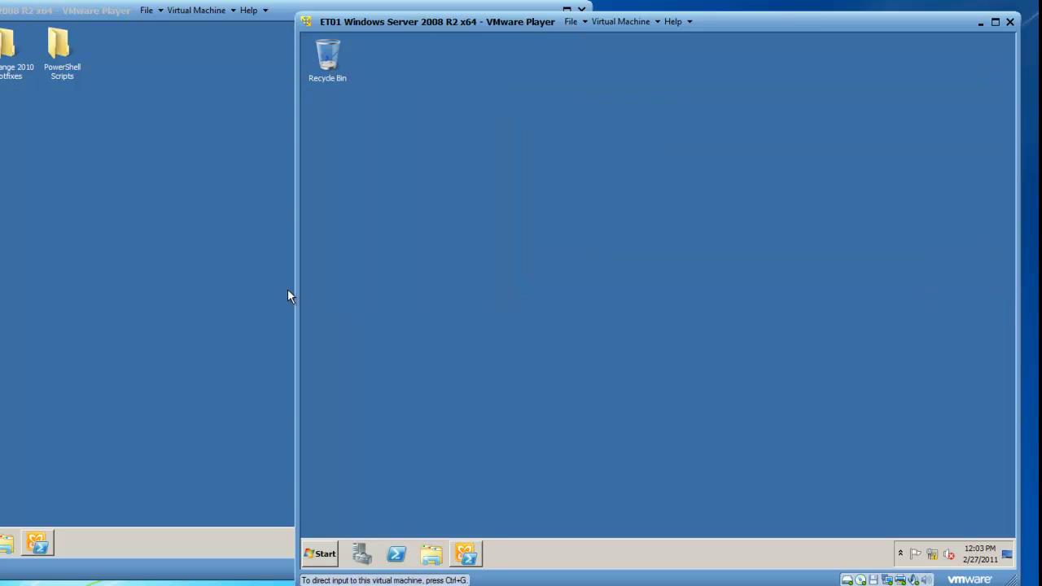
pyautogui.click(425, 562)
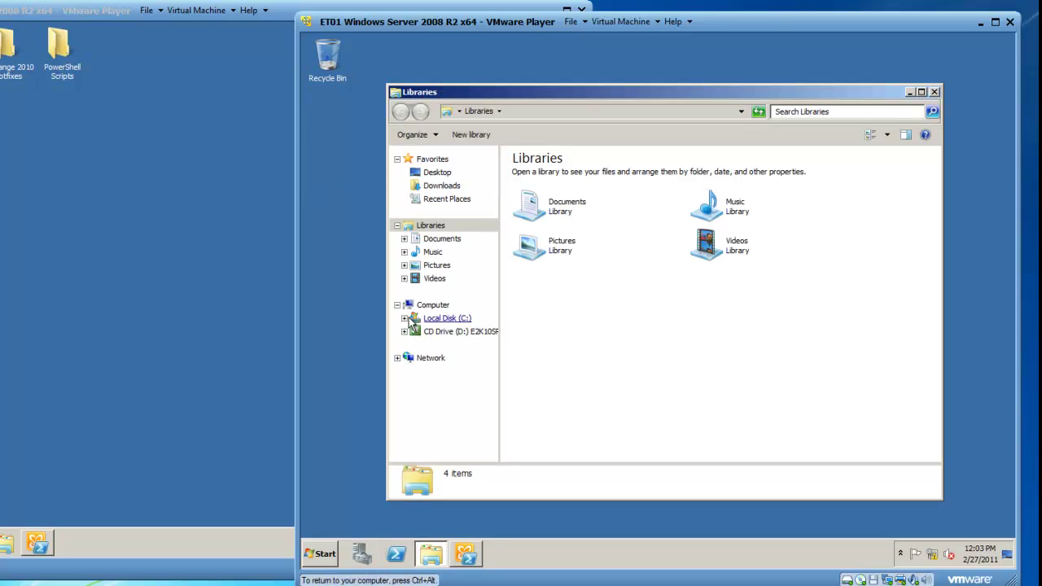
pyautogui.click(404, 319)
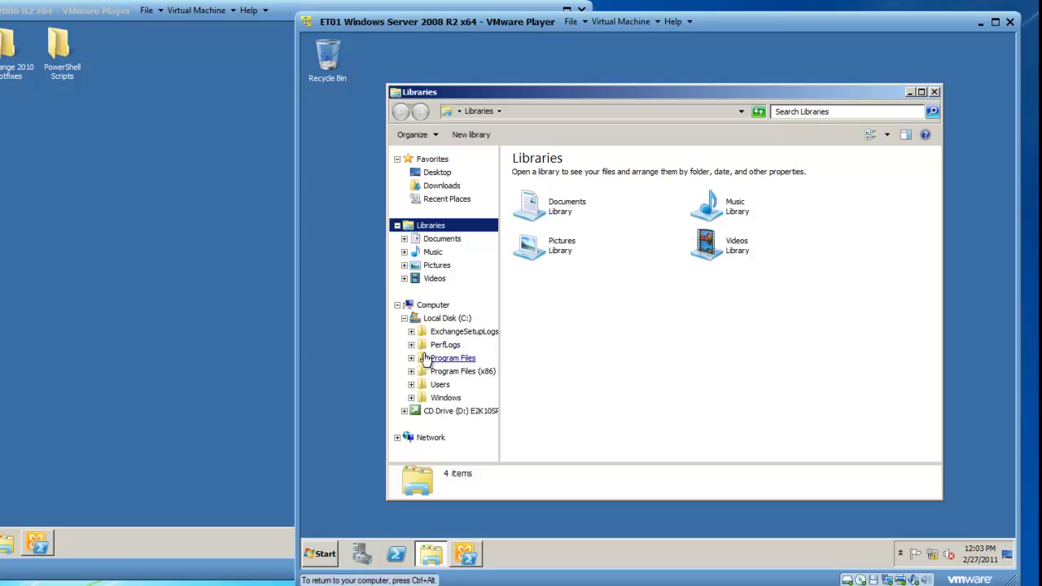
pyautogui.click(450, 319)
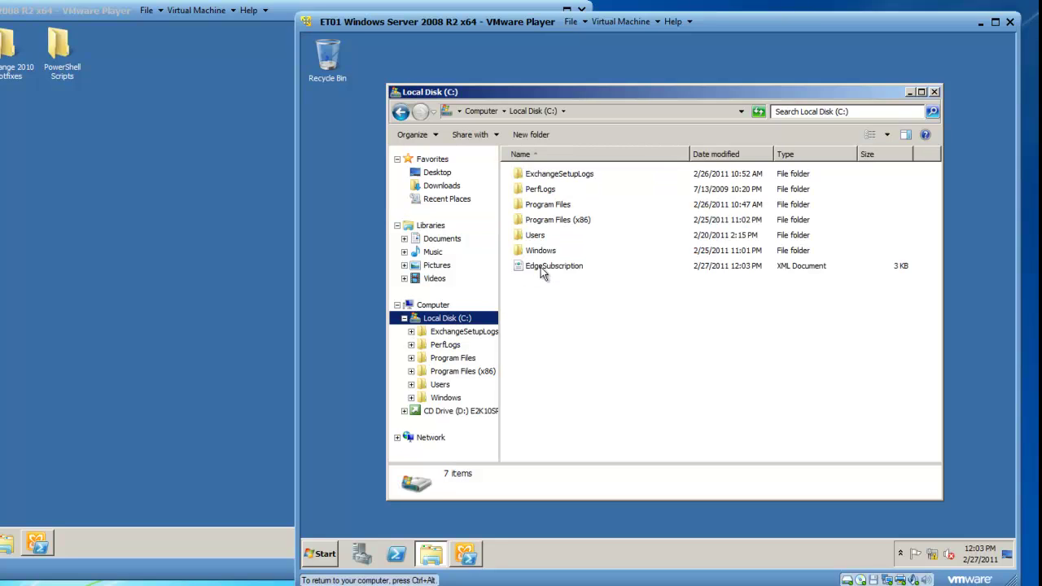
pyautogui.click(545, 271)
pyautogui.rightClick(545, 271)
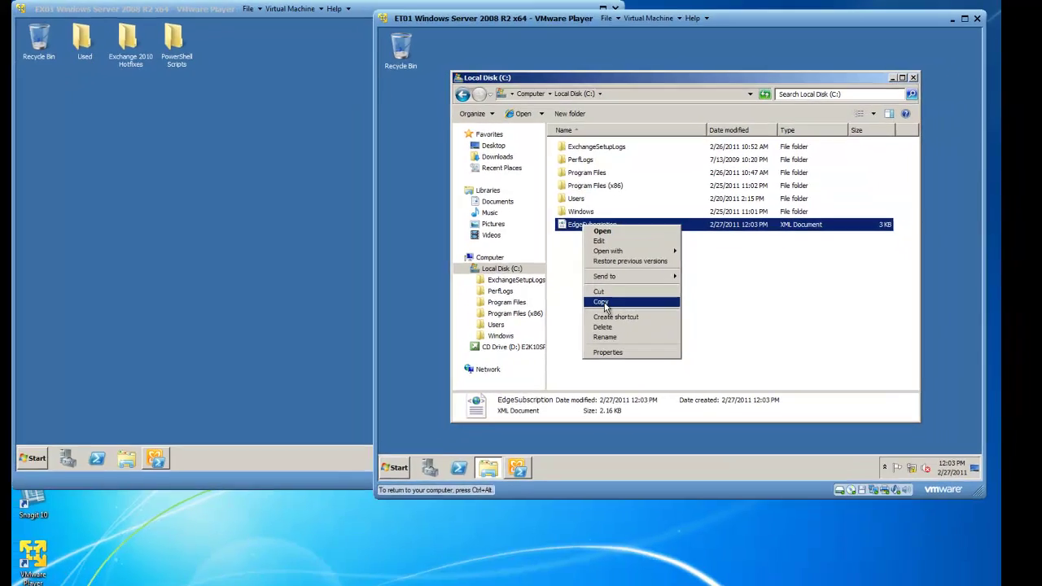
pyautogui.click(603, 302)
# - Paste the EdgeSubscription file onto the host desktop and copy it again
pyautogui.rightClick(212, 254)
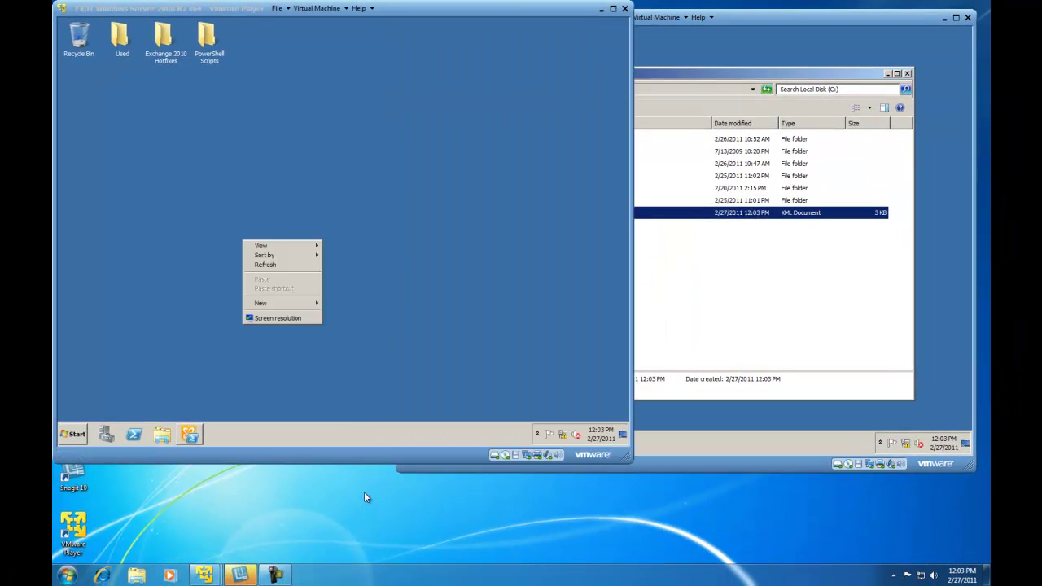
pyautogui.rightClick(340, 520)
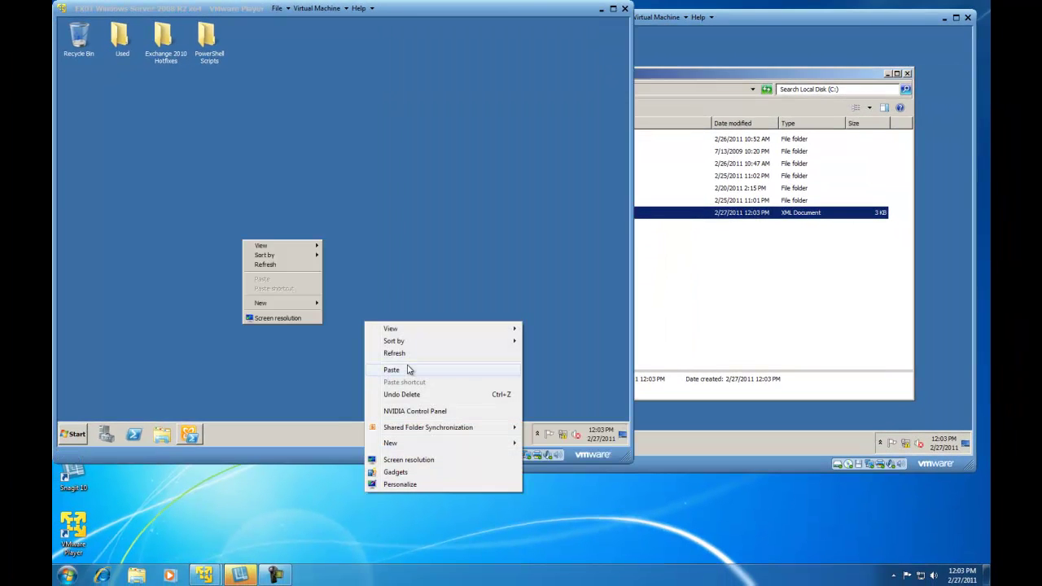
pyautogui.click(391, 370)
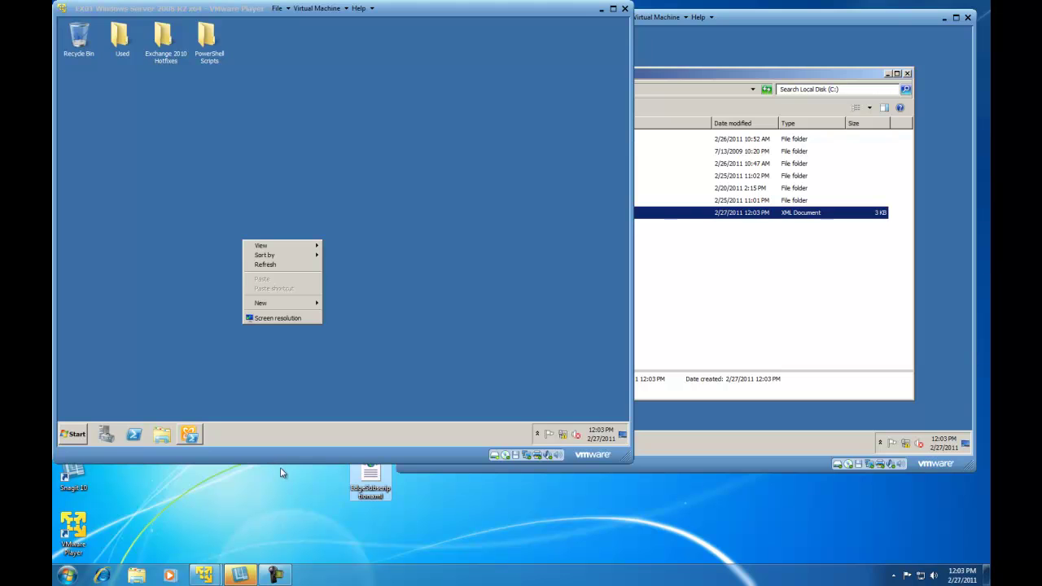
pyautogui.rightClick(373, 480)
pyautogui.click(399, 413)
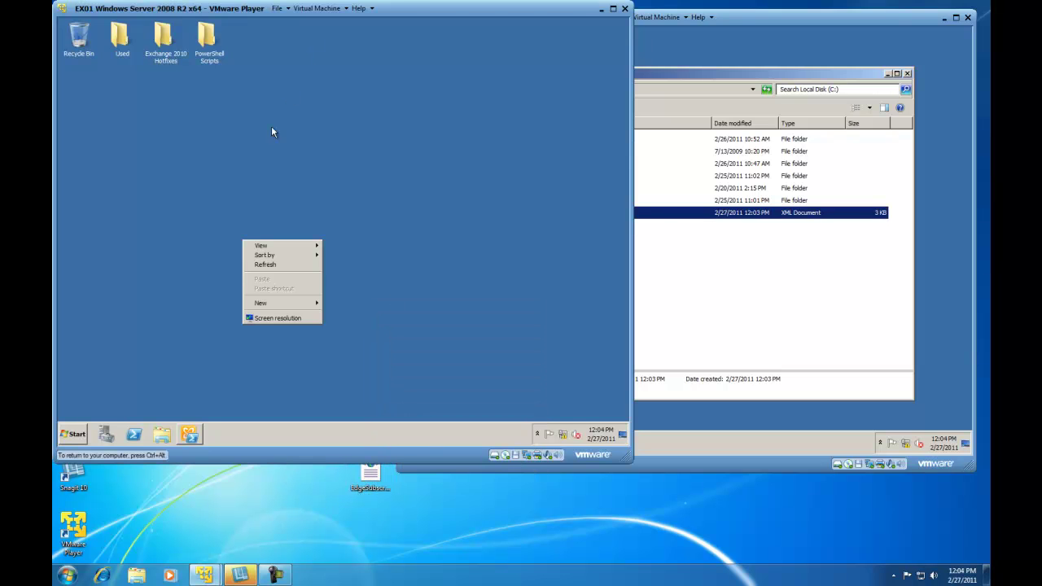
# - Paste the EdgeSubscription file onto EX01's desktop
pyautogui.click(269, 140)
pyautogui.rightClick(268, 155)
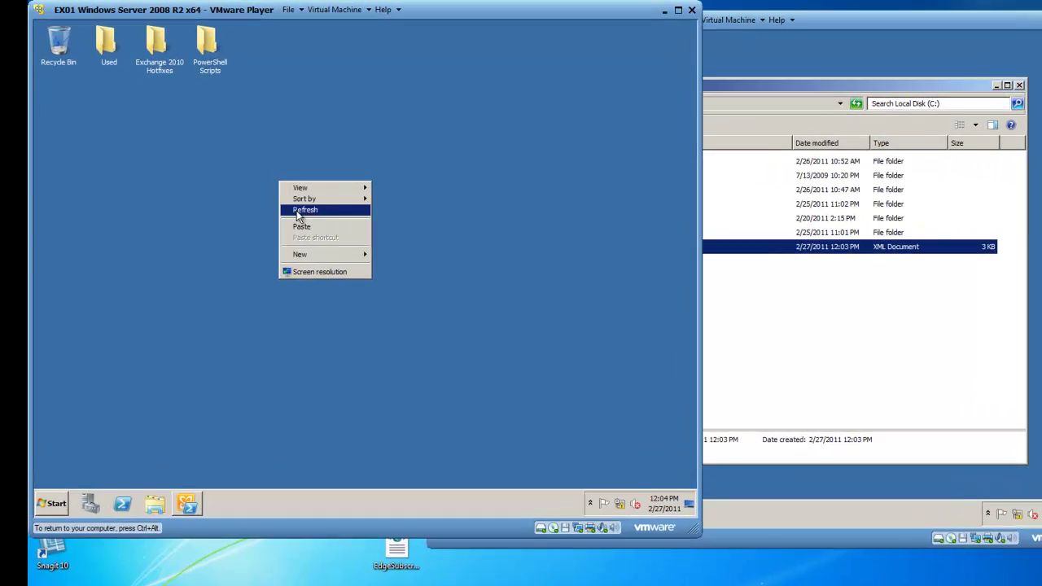
pyautogui.click(301, 227)
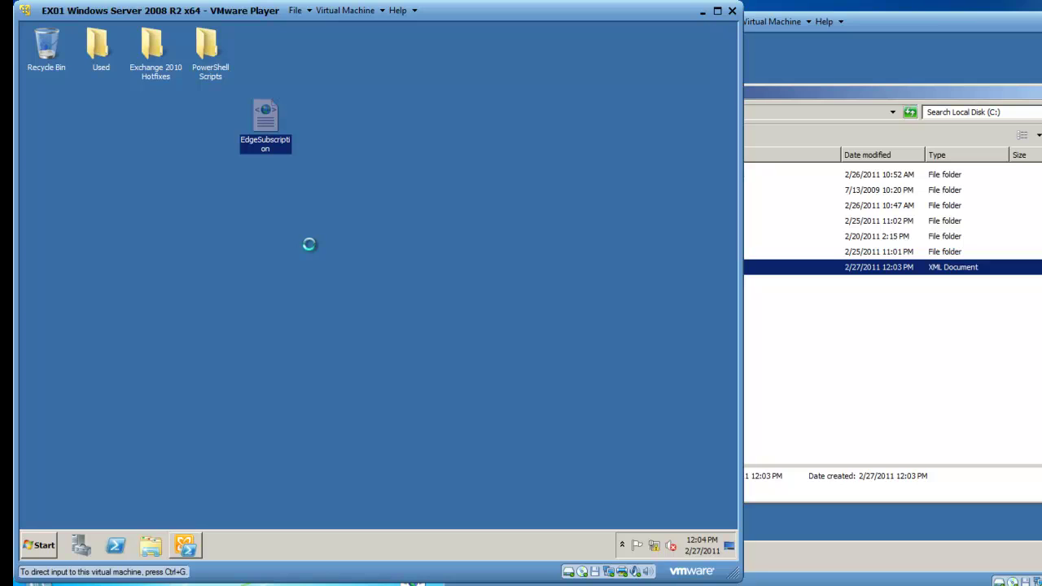
# - Launch EX01's Exchange Management Console and go to Organization Configuration > Hub Transport
pyautogui.click(39, 544)
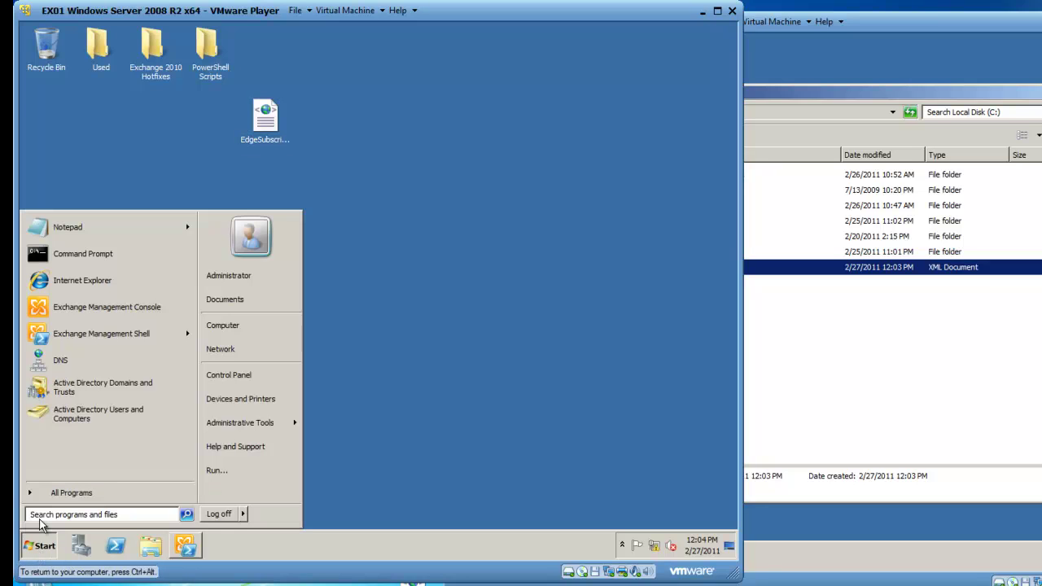
pyautogui.click(104, 308)
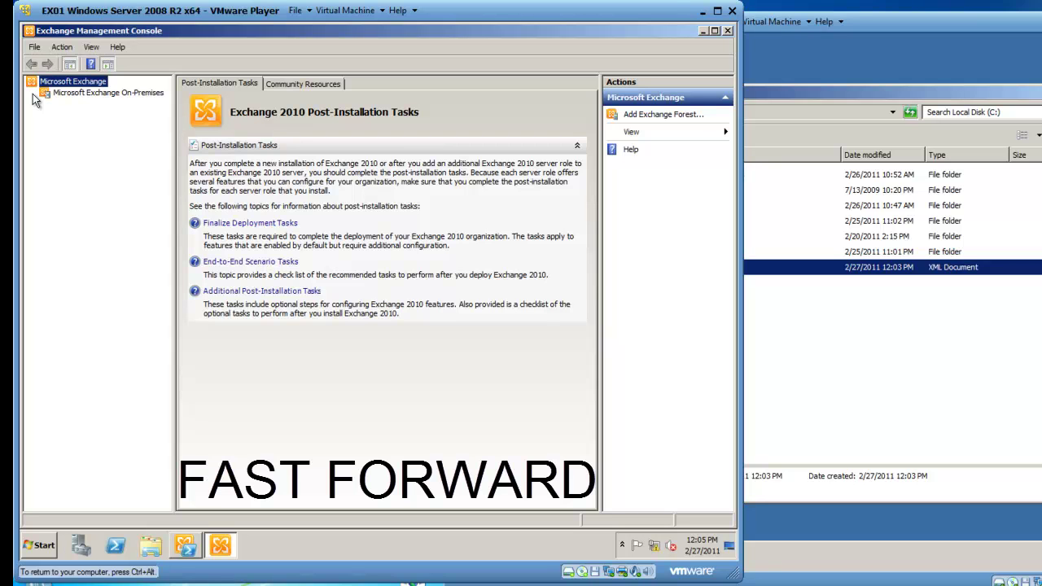
pyautogui.click(33, 93)
pyautogui.press('Return')
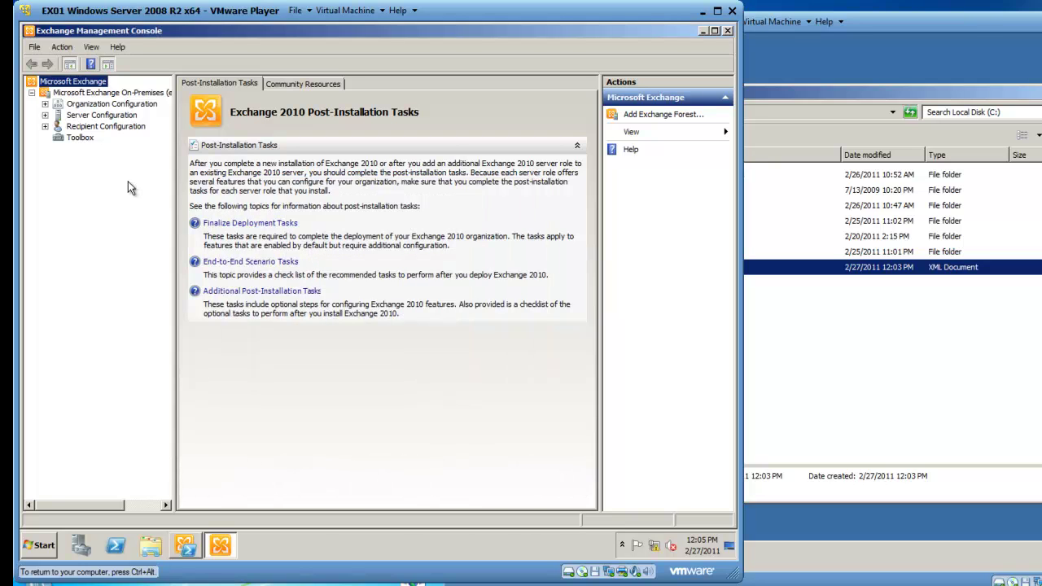
pyautogui.click(44, 103)
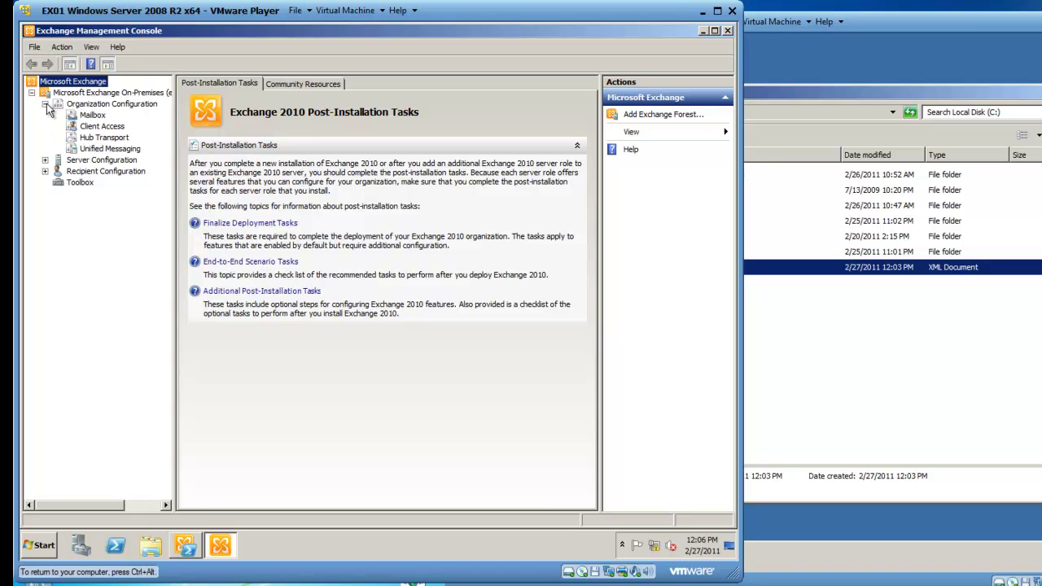
pyautogui.click(82, 138)
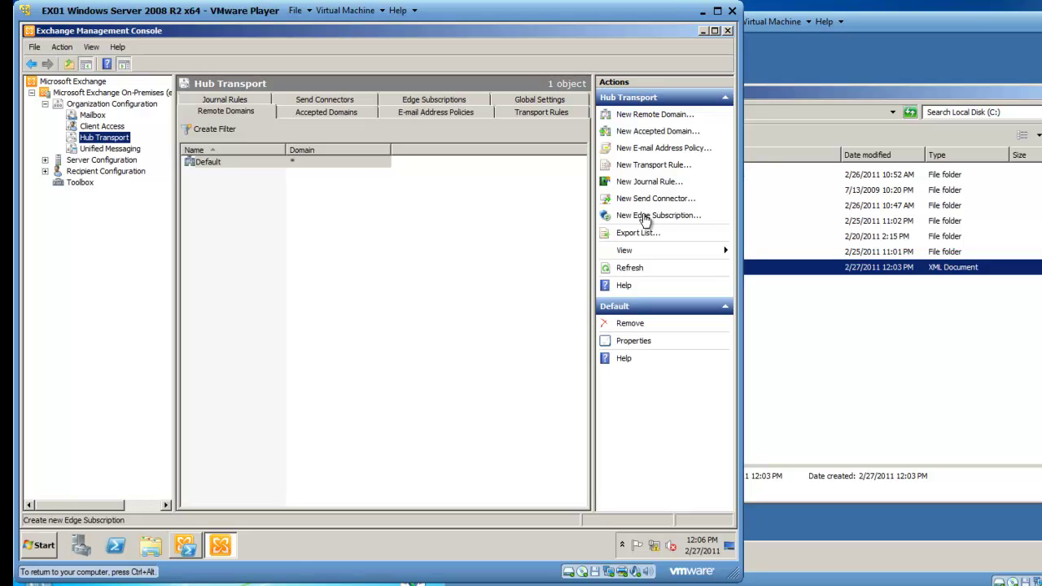
# - Start a new edge subscription for the Default-First-Site-Name Active Directory site
pyautogui.click(644, 218)
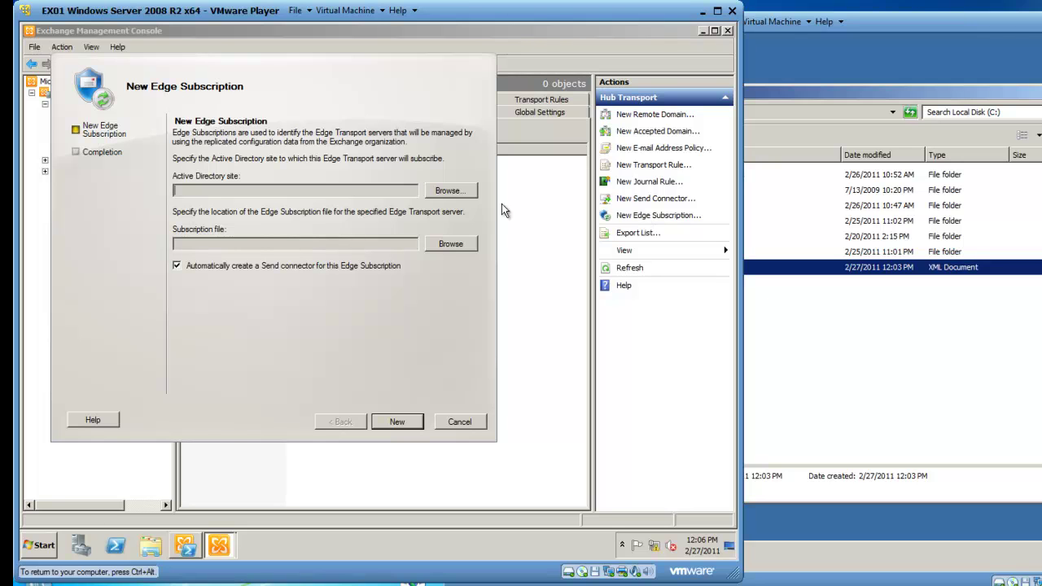
pyautogui.click(466, 192)
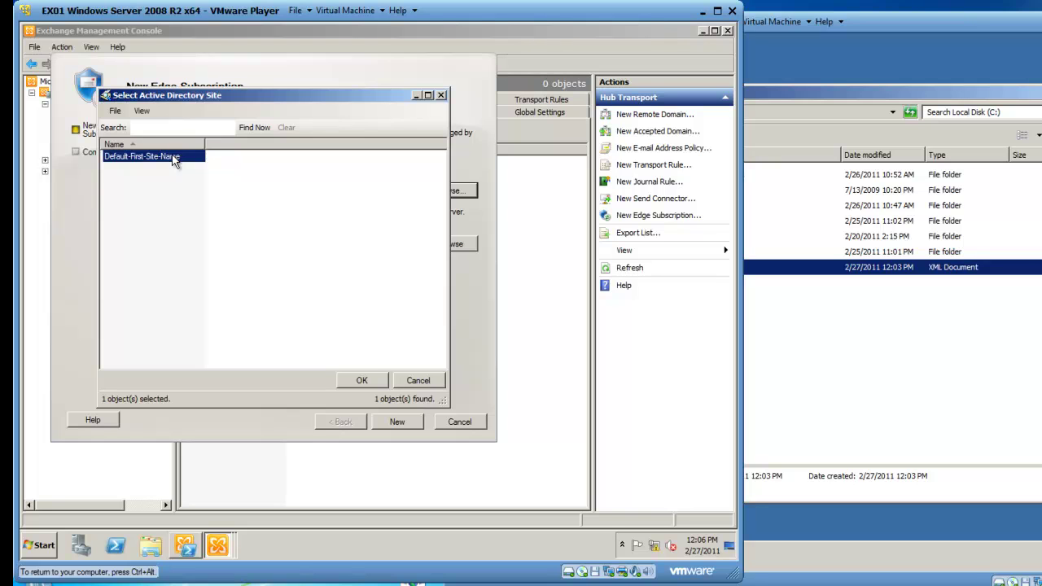
pyautogui.click(363, 381)
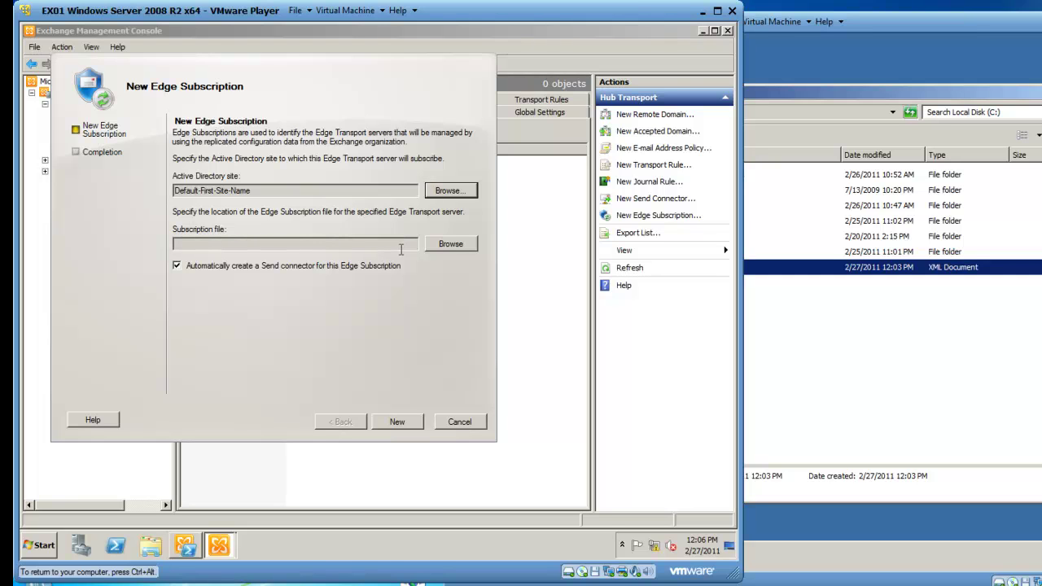
# - Use Desktop\EdgeSubscription.xml as the subscription file, create the subscription, and finish the wizard
pyautogui.click(451, 244)
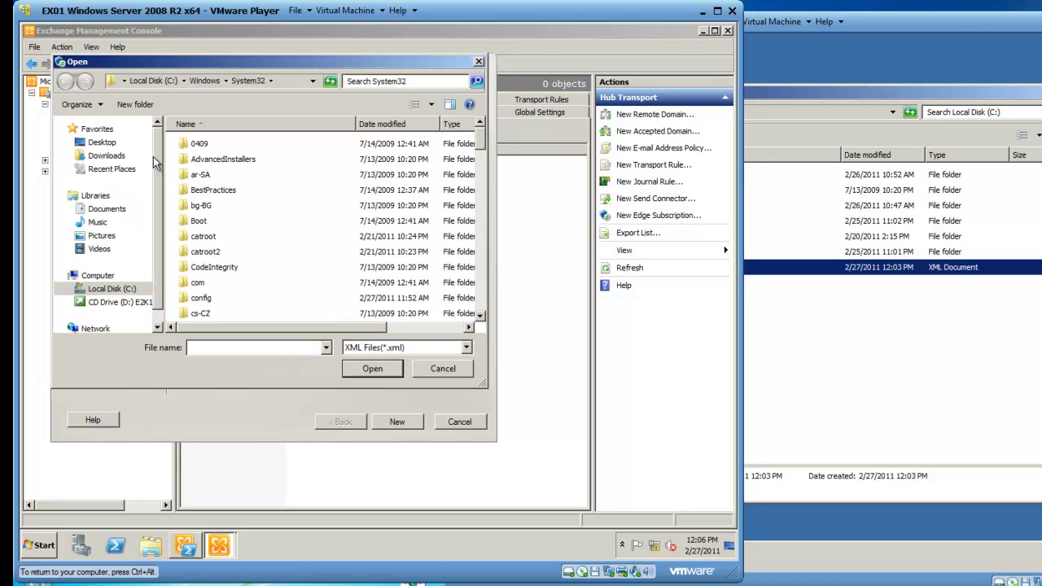
pyautogui.click(96, 144)
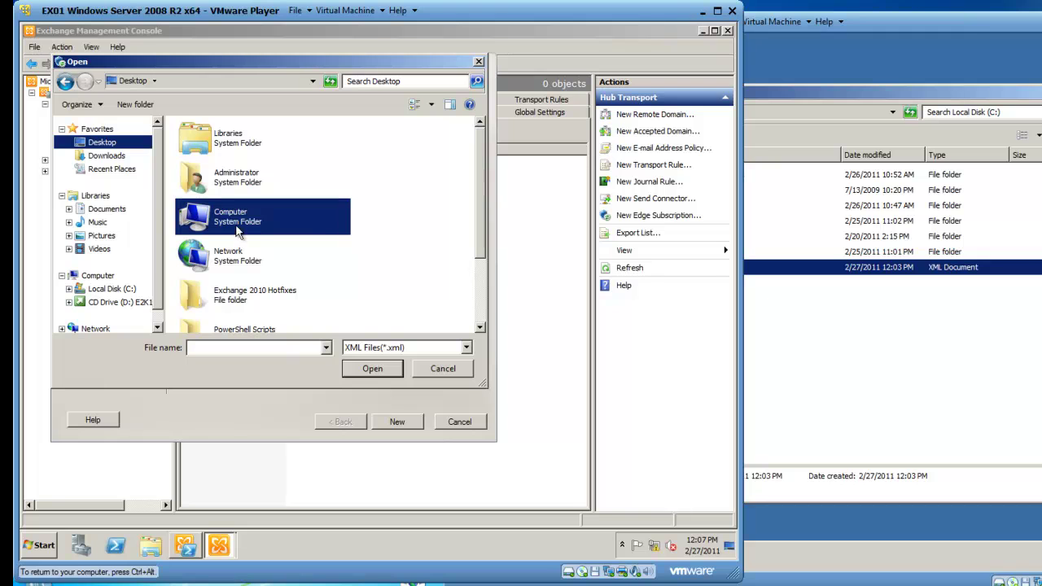
pyautogui.moveTo(480, 236); pyautogui.dragTo(475, 307)
pyautogui.click(280, 324)
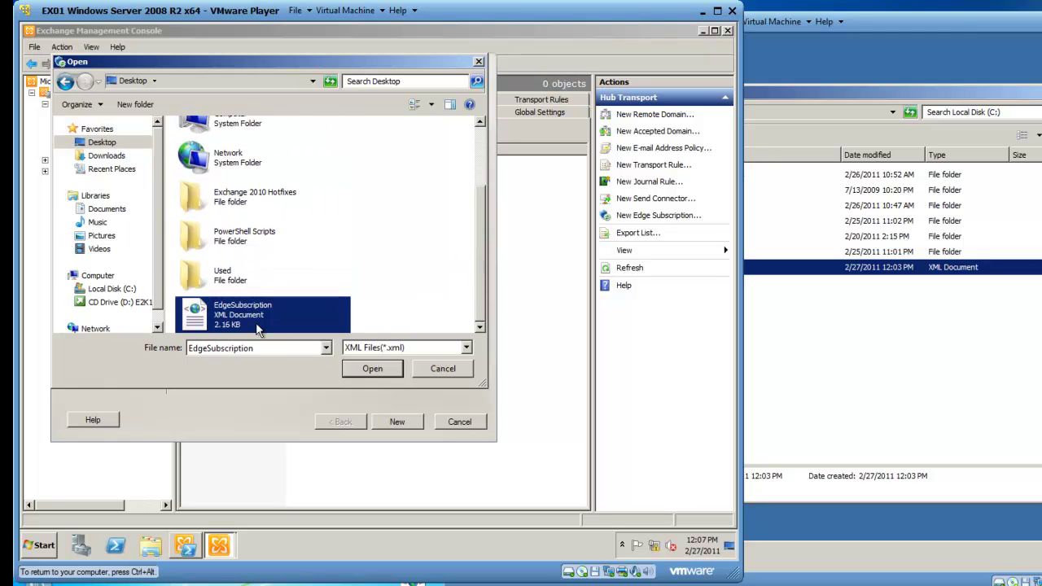
pyautogui.click(372, 368)
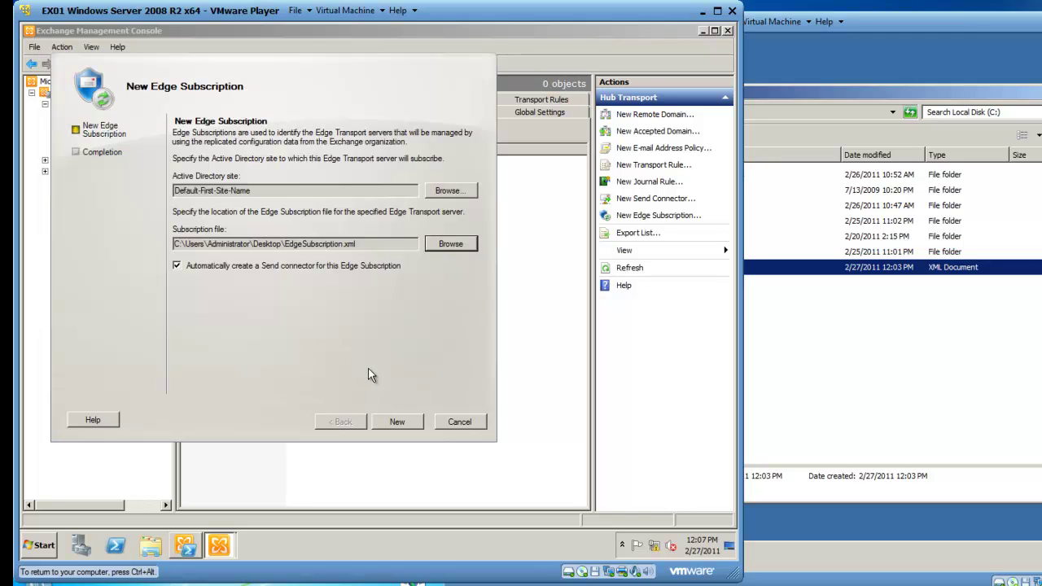
pyautogui.click(397, 425)
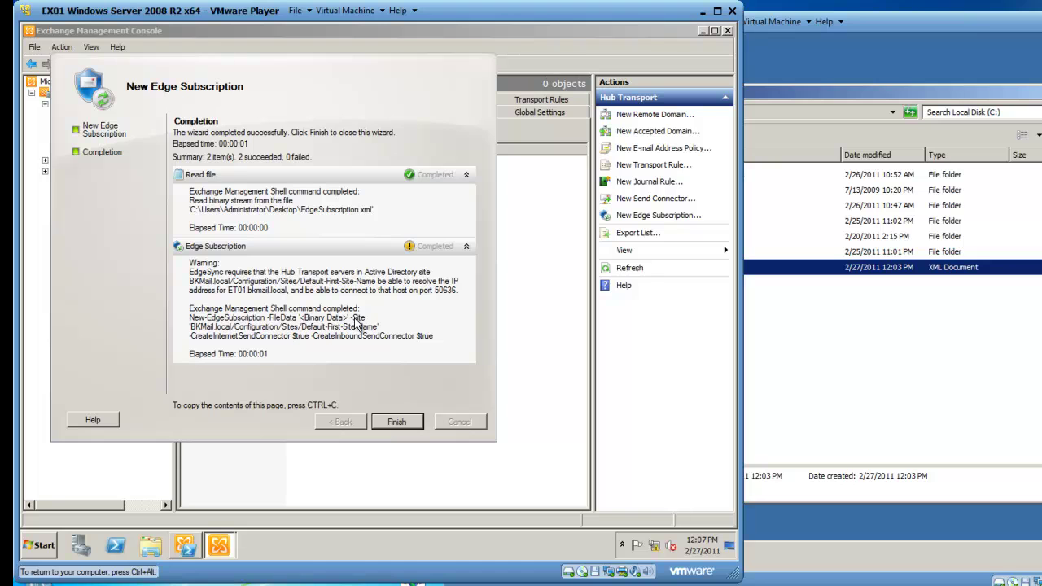
pyautogui.click(396, 422)
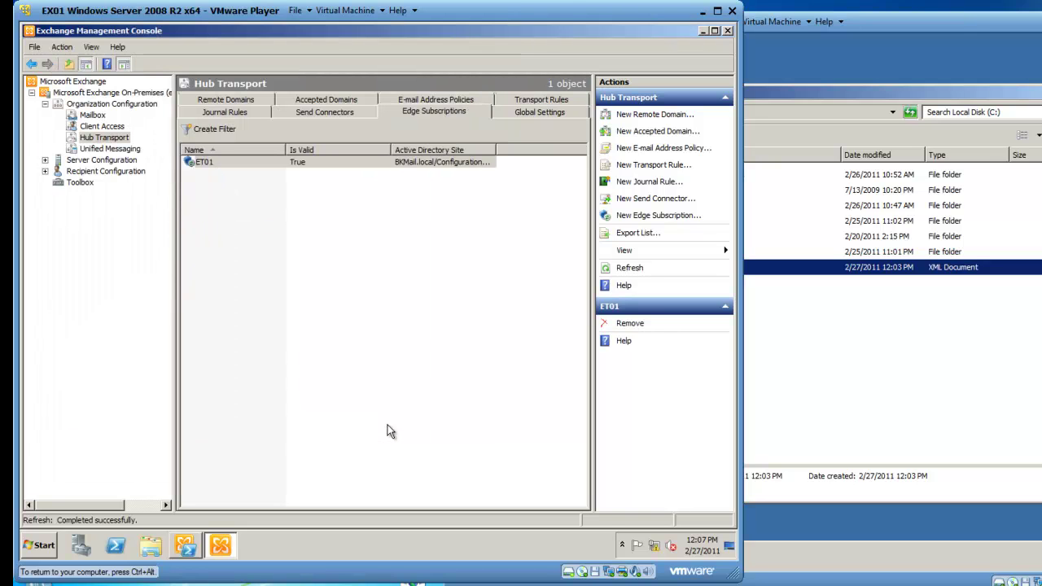